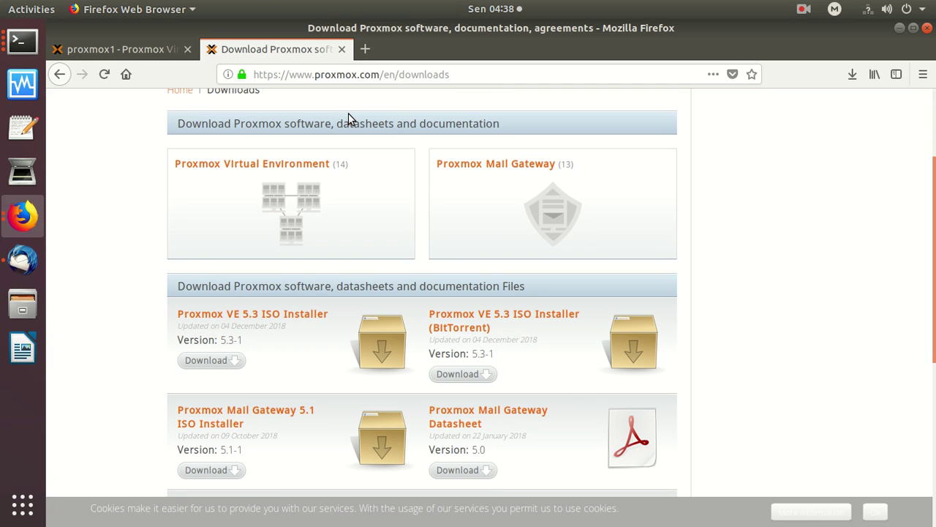
Switch to the proxmox1 tab showing the Proxmox VE login page.
left_click(116, 50)
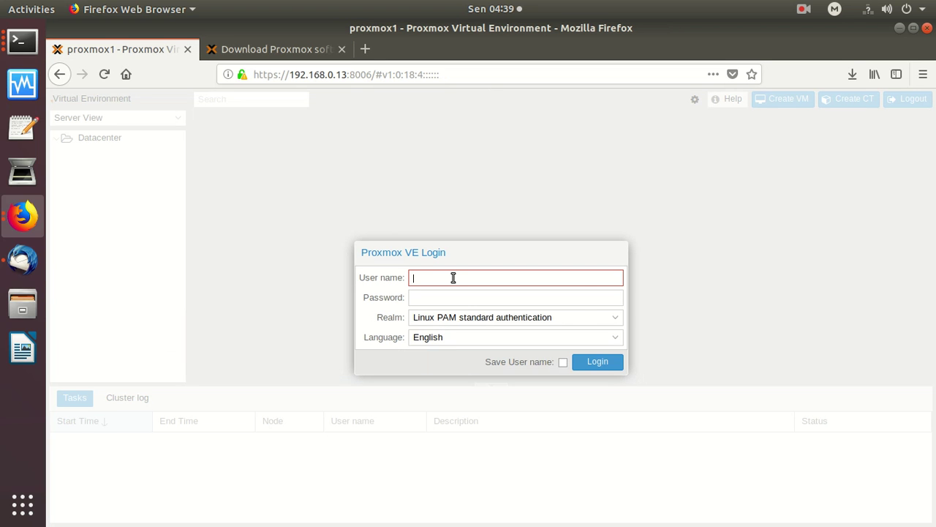
Log in as root with the account password and dismiss the no-subscription notice.
type("root")
key("Tab")
type("•••••")
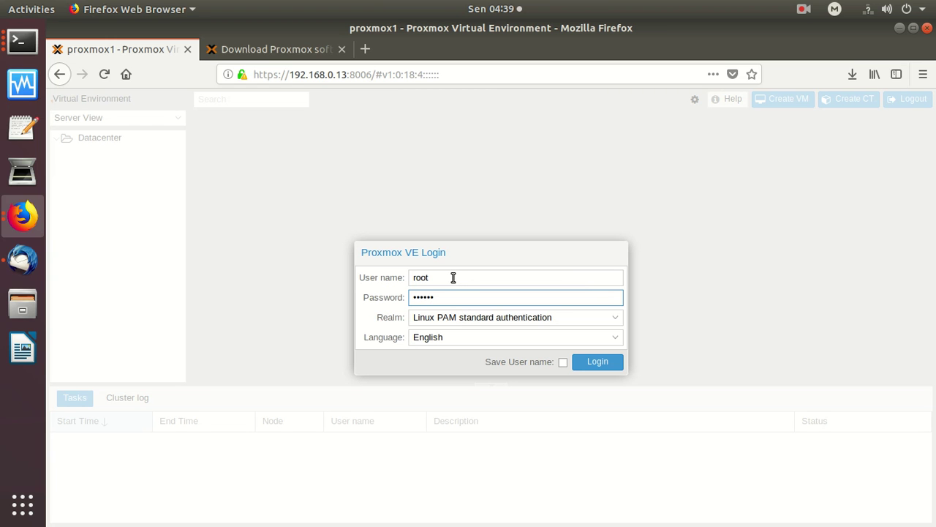
type("•")
key("Return")
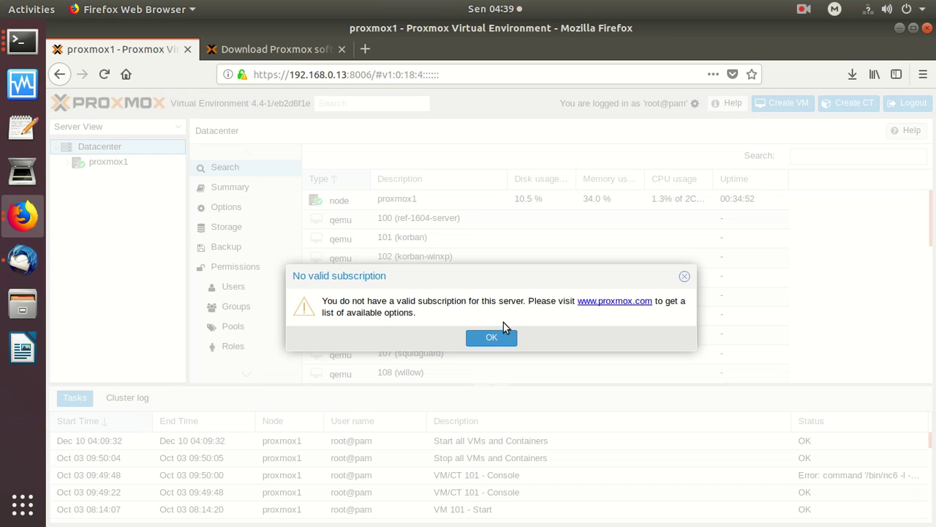
left_click(489, 338)
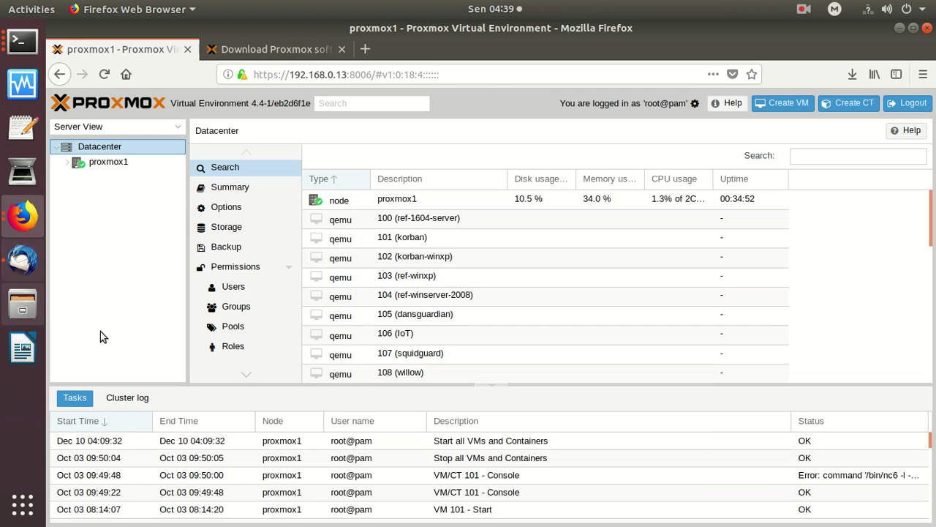
Expand proxmox1 and widen the tree so VM names from 100 to 999 show in full.
left_click(68, 163)
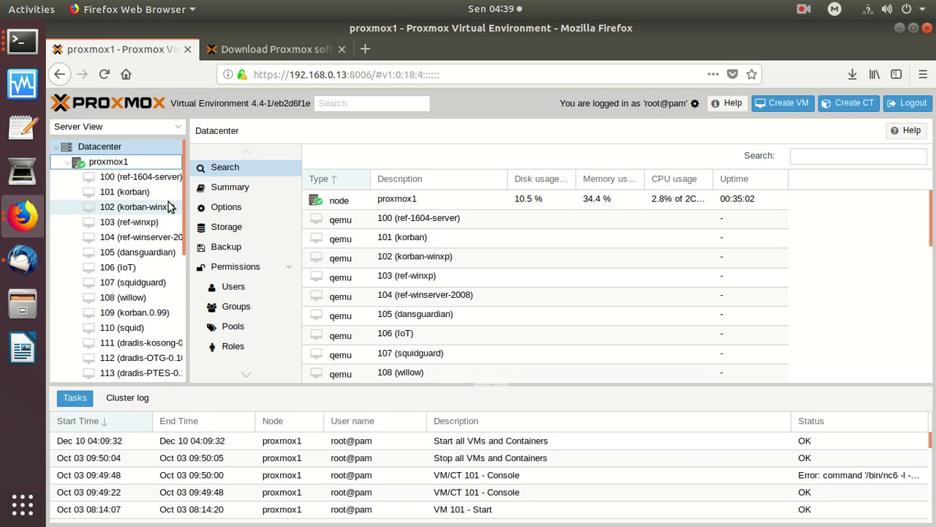
left_click_drag(188, 154, 224, 165)
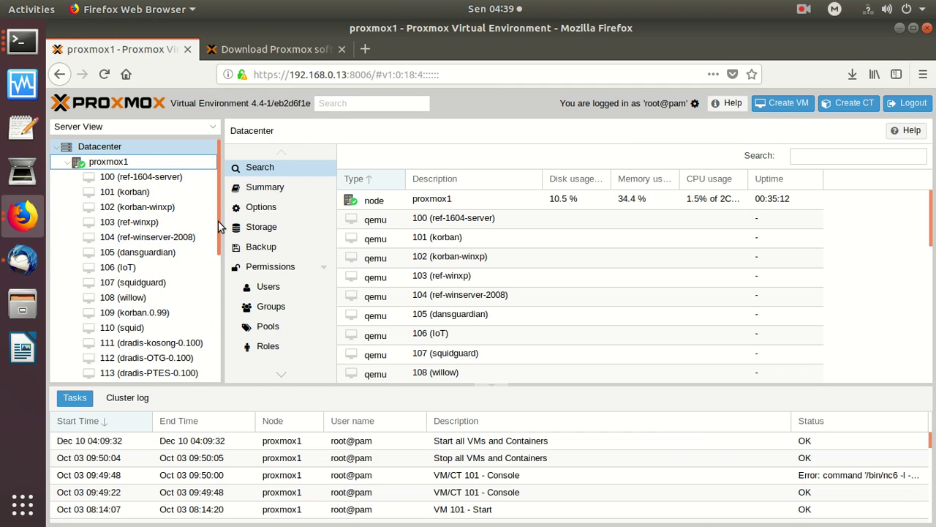
scroll(205, 270, "down", 5)
scroll(201, 343, "down", 5)
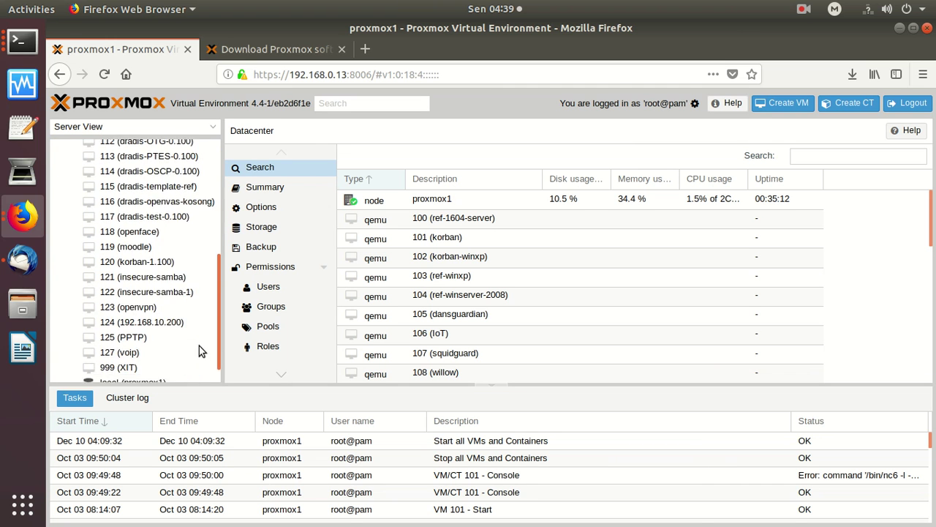
left_click_drag(218, 337, 216, 212)
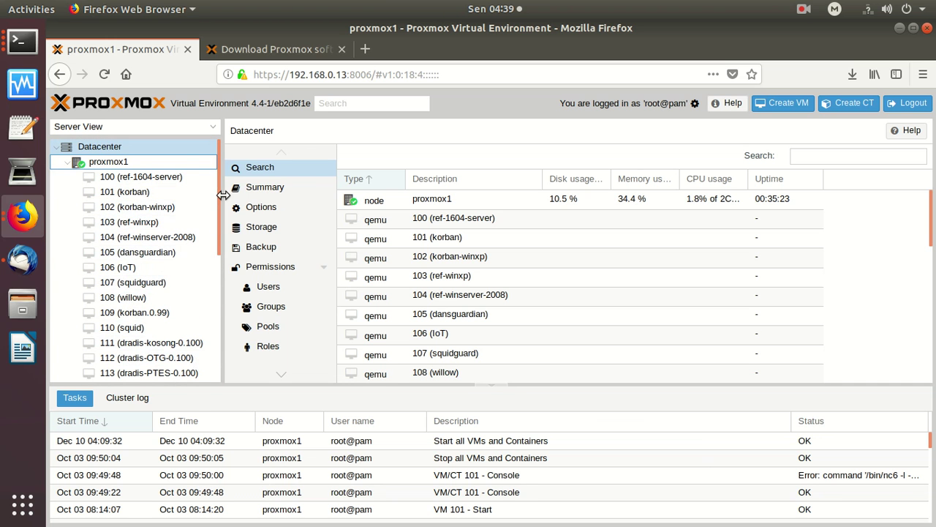
mouse_move(218, 189)
left_mouse_down()
mouse_move(203, 320)
mouse_move(214, 189)
left_mouse_up()
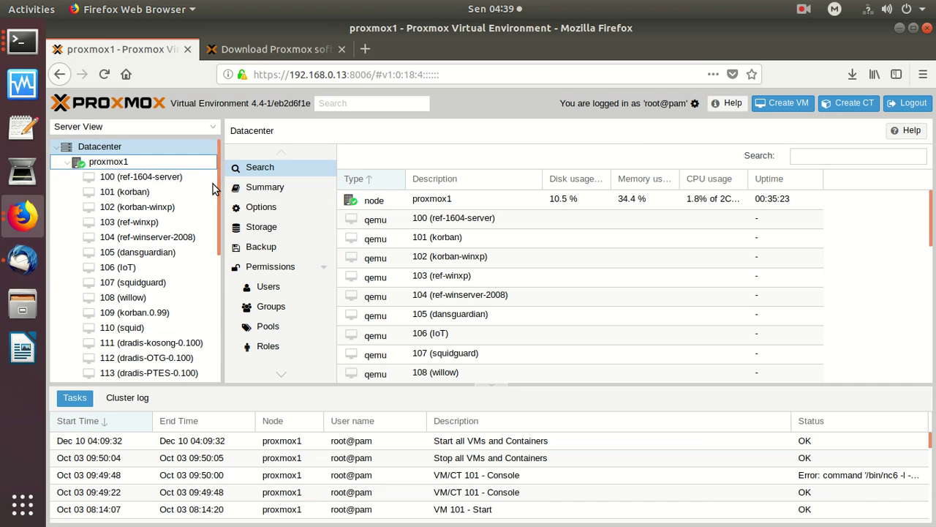
Inspect VM 100's hardware and its 512 MiB memory setting, leaving it unchanged.
left_click(174, 185)
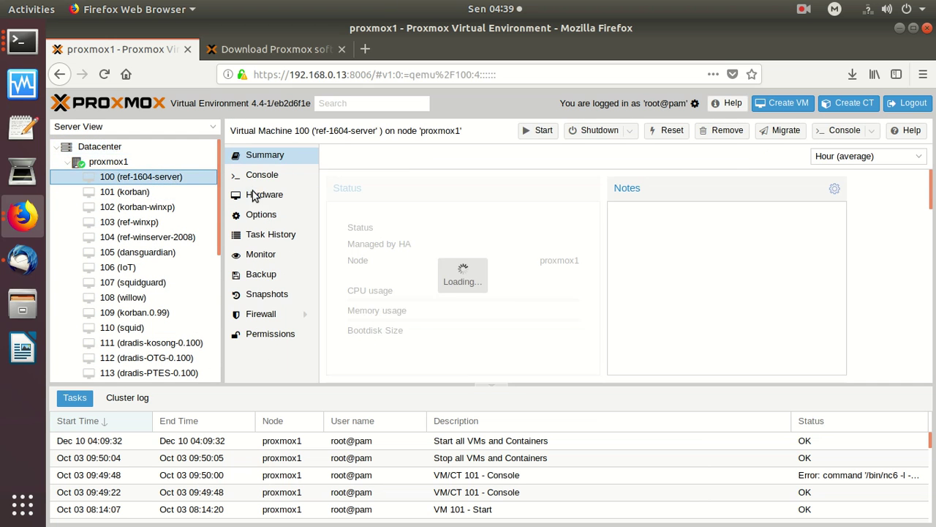
left_click(248, 196)
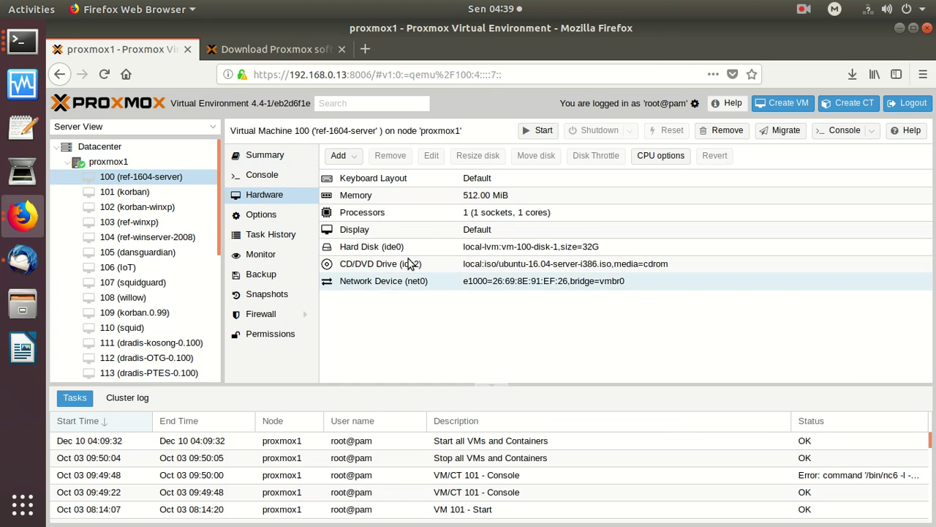
left_click(411, 192)
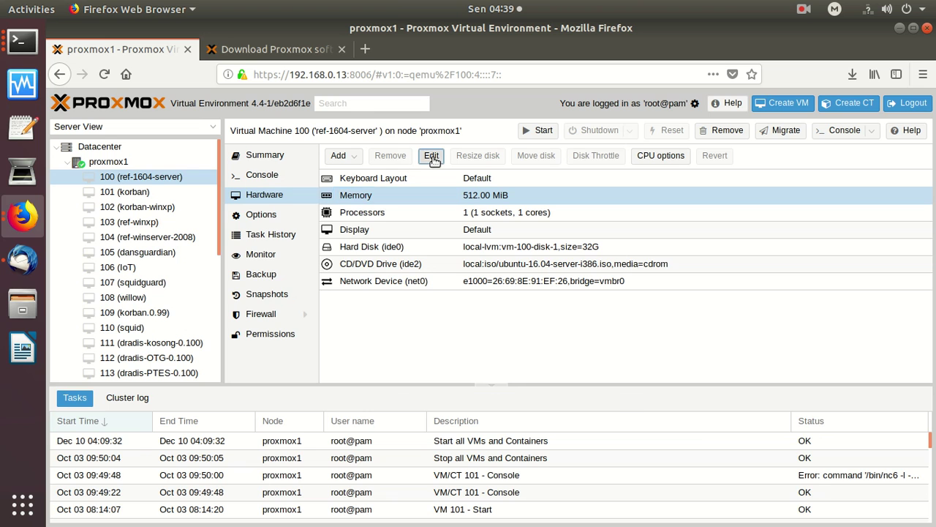
left_click(432, 160)
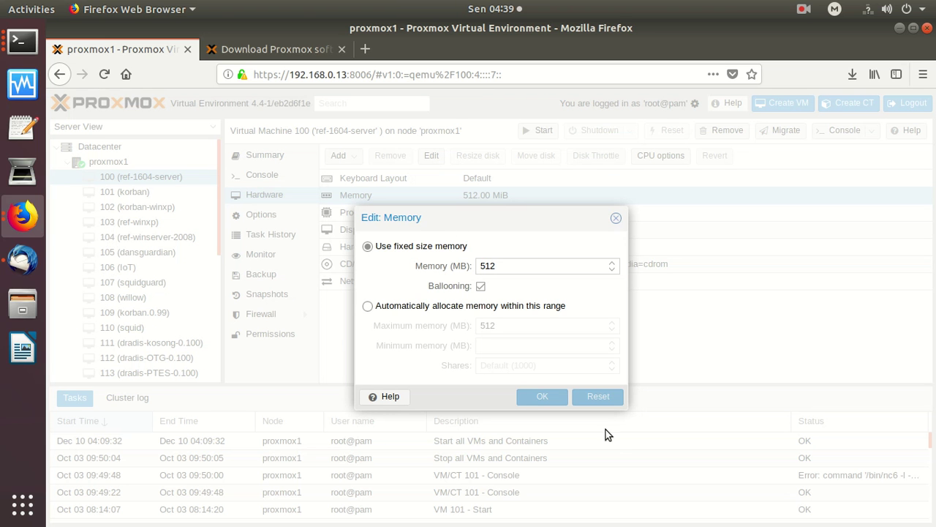
left_click(616, 219)
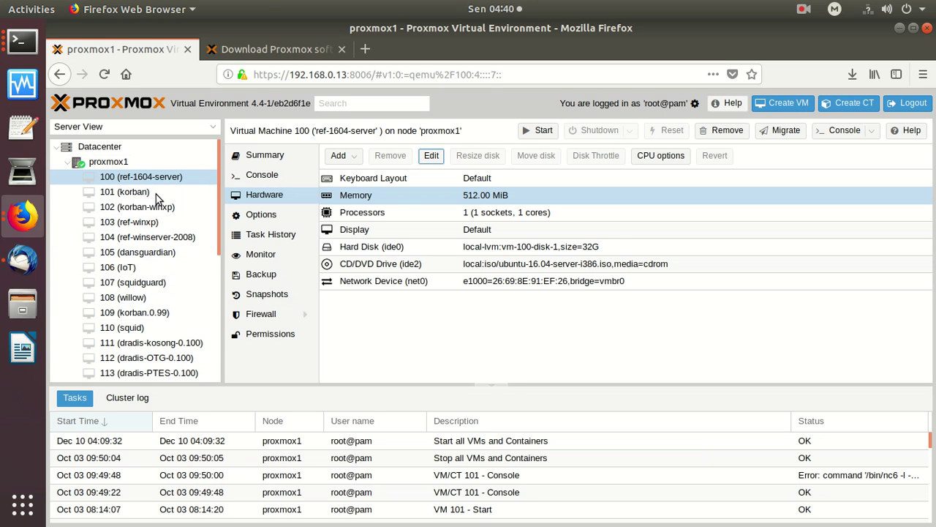
Select VM 100's Processors and Memory rows, then collapse the proxmox1 node.
left_click(437, 219)
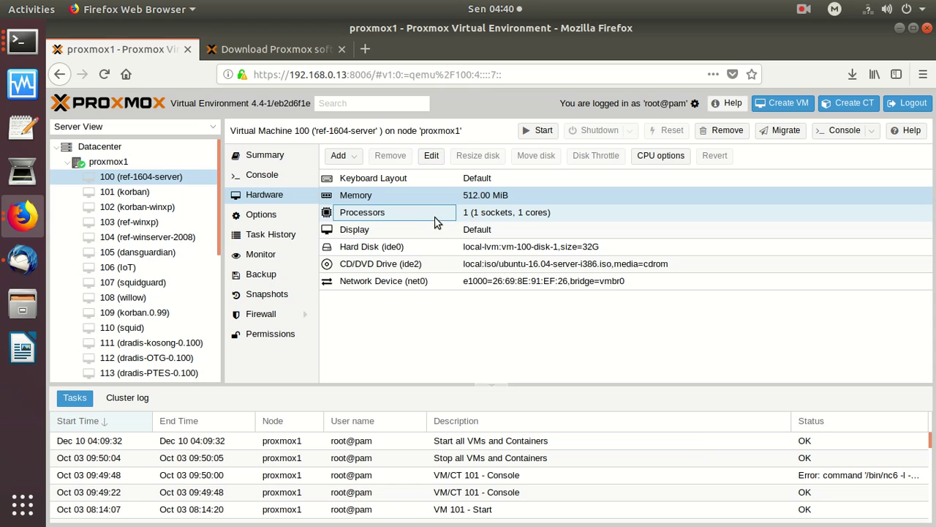
left_click(482, 220)
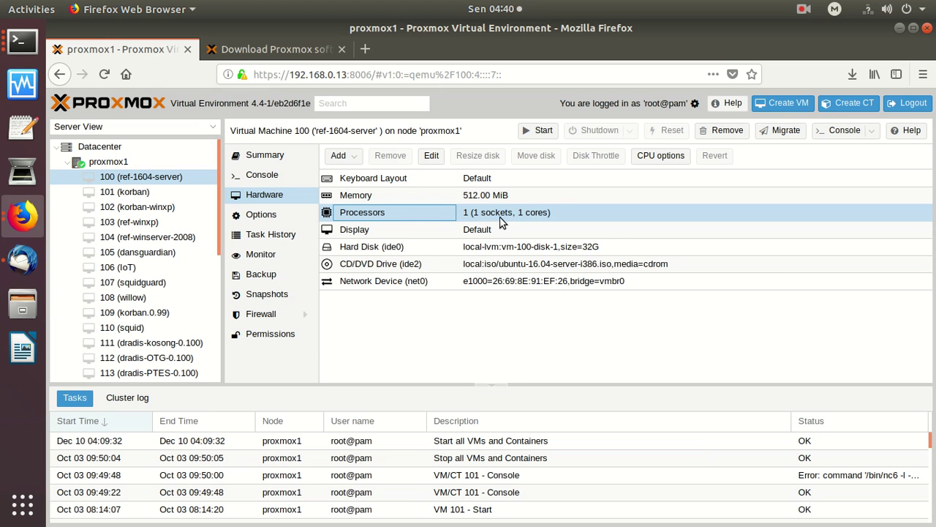
left_click(454, 196)
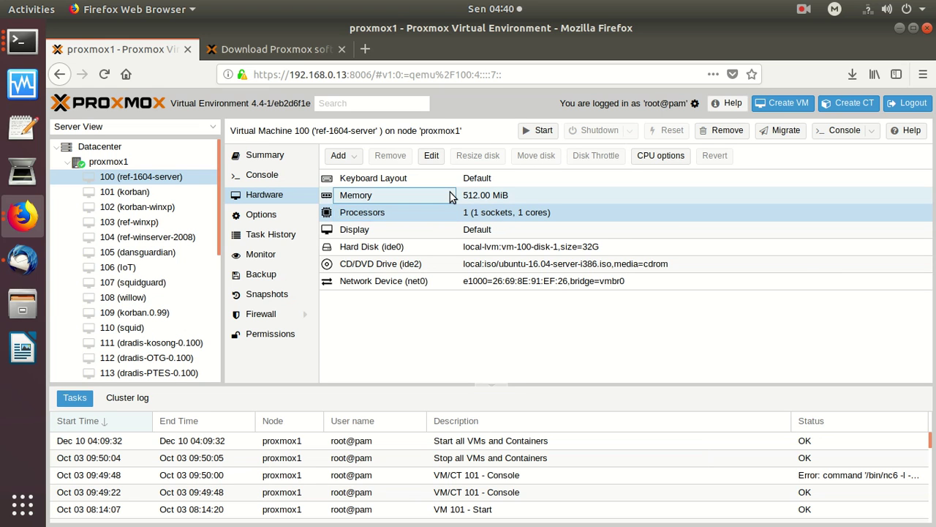
left_click(558, 194)
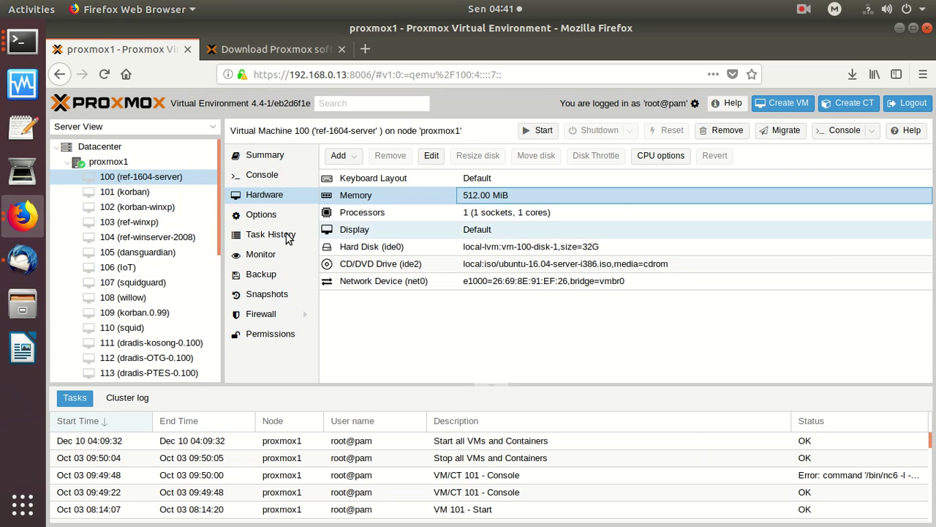
left_click(68, 164)
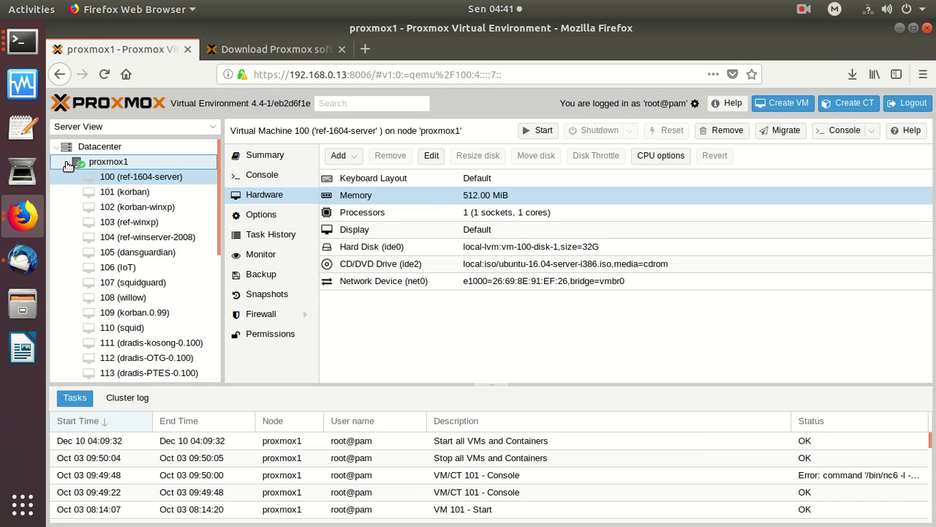
left_click(68, 162)
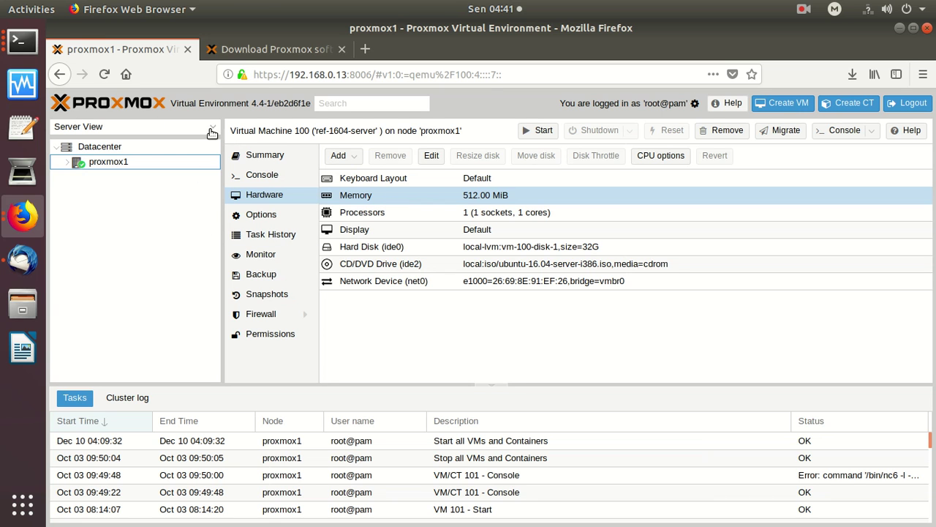
Switch to Storage View and list the 8 ISO images in proxmox1's local storage.
left_click(212, 128)
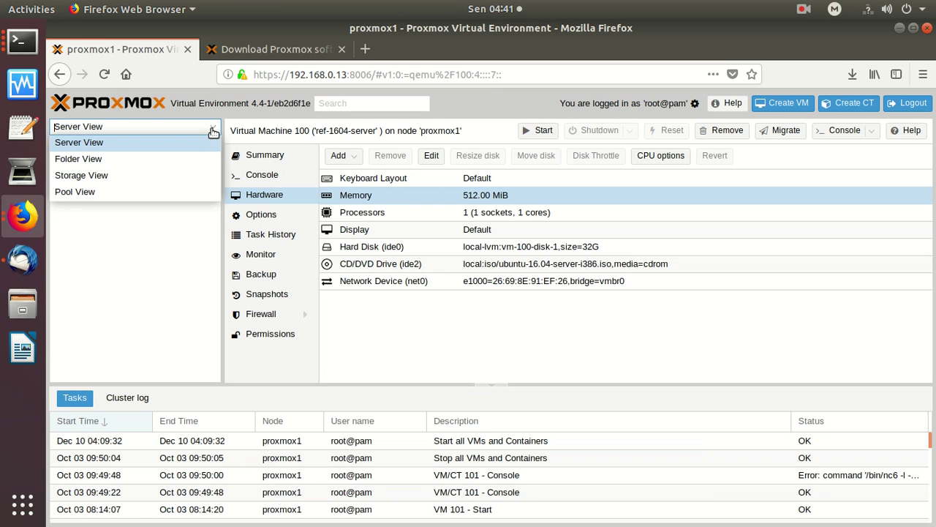
left_click(117, 176)
left_click(168, 159)
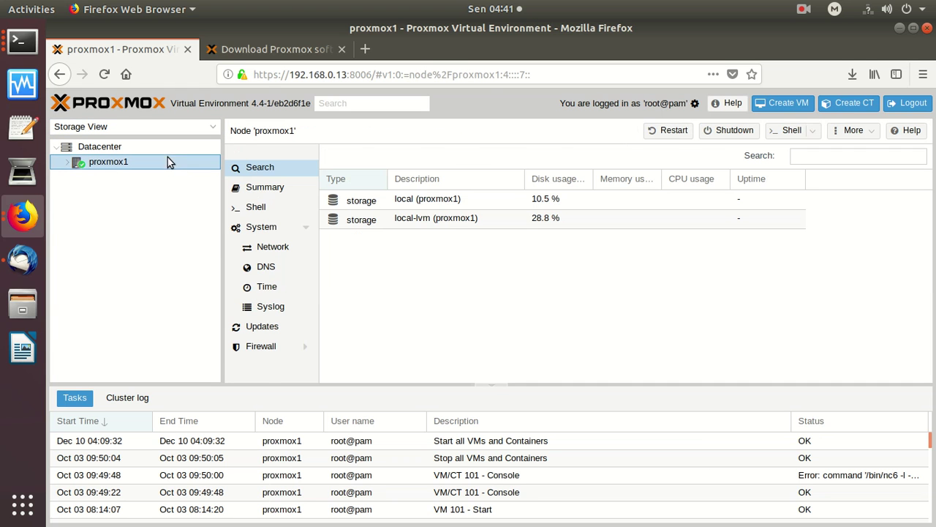
left_click(342, 204)
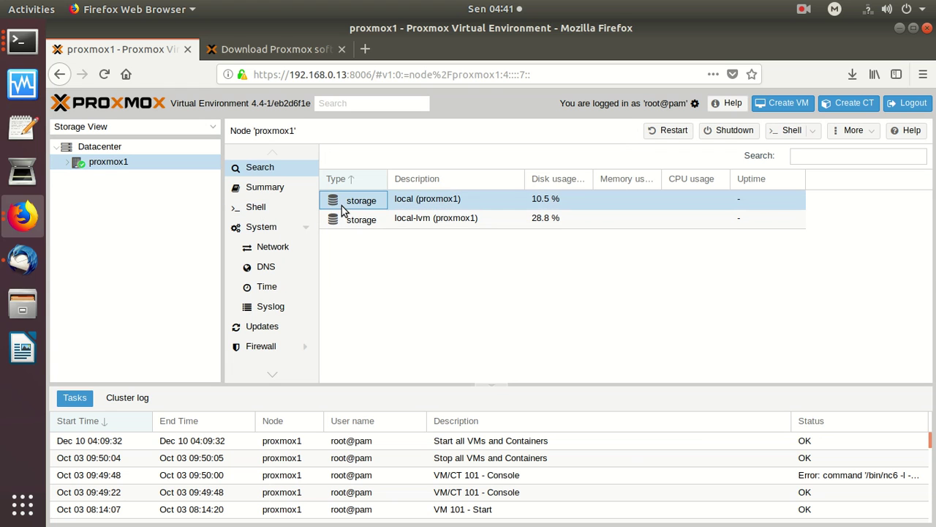
double_click(341, 206)
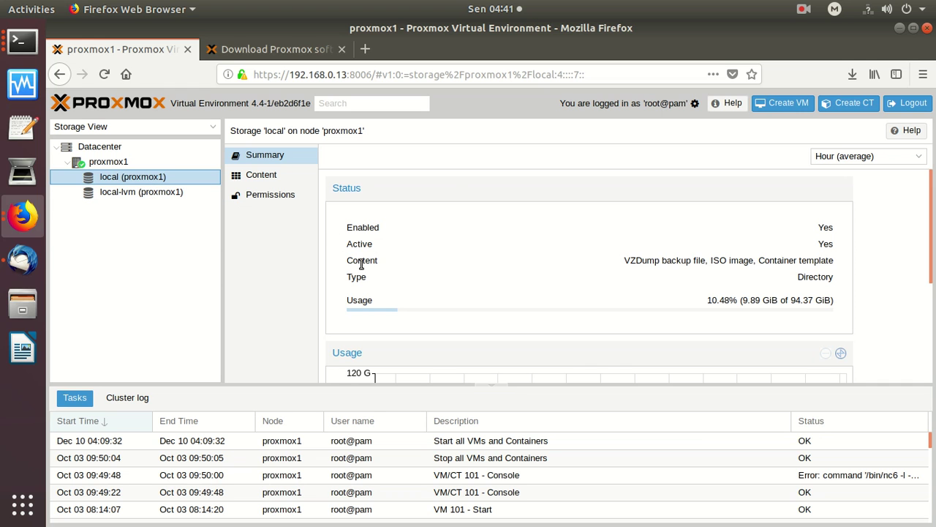
left_click(274, 178)
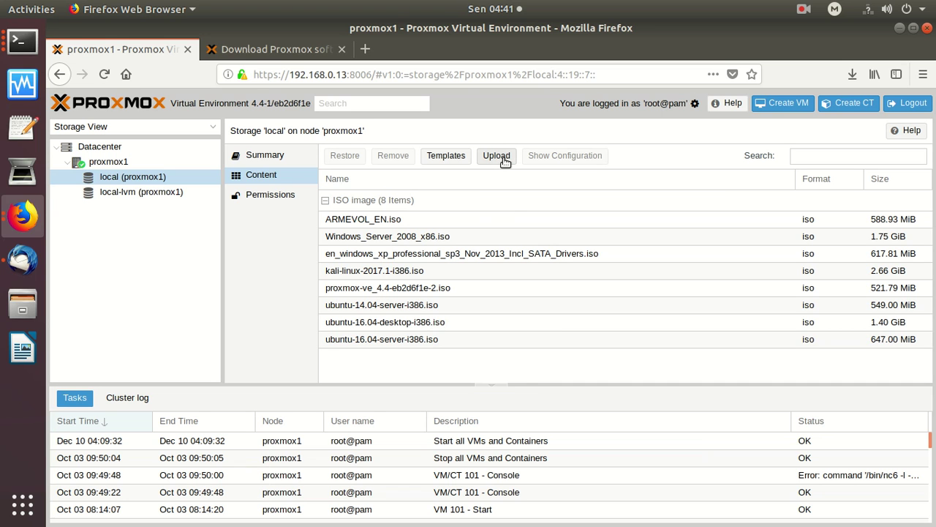
Choose /var/data/iso/ubuntu-18.04/ubuntu-18.04-live-server-amd64.iso as the ISO to upload to local.
left_click(503, 158)
left_click(554, 322)
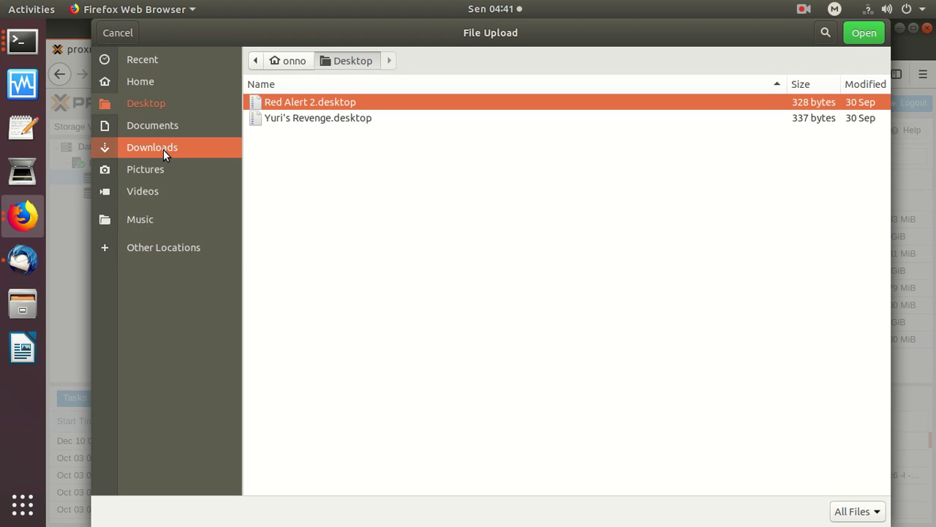
left_click(136, 250)
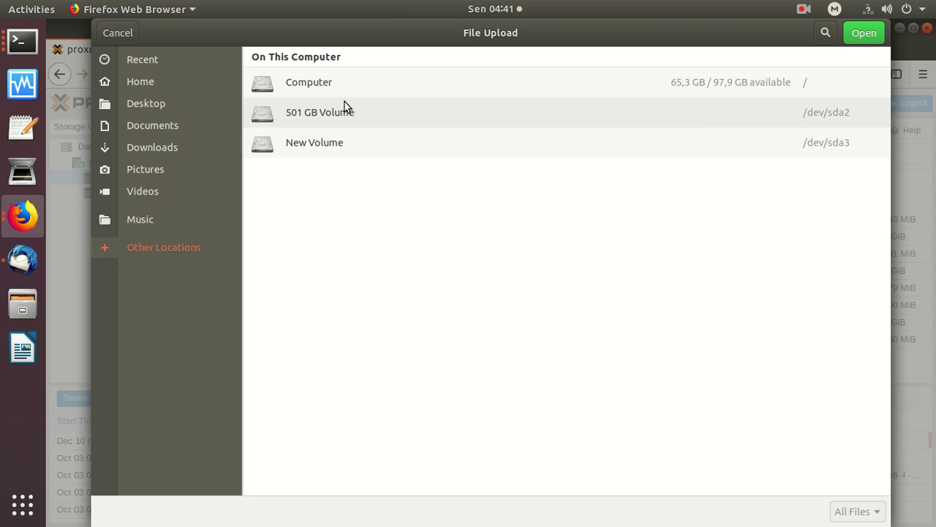
left_click(316, 87)
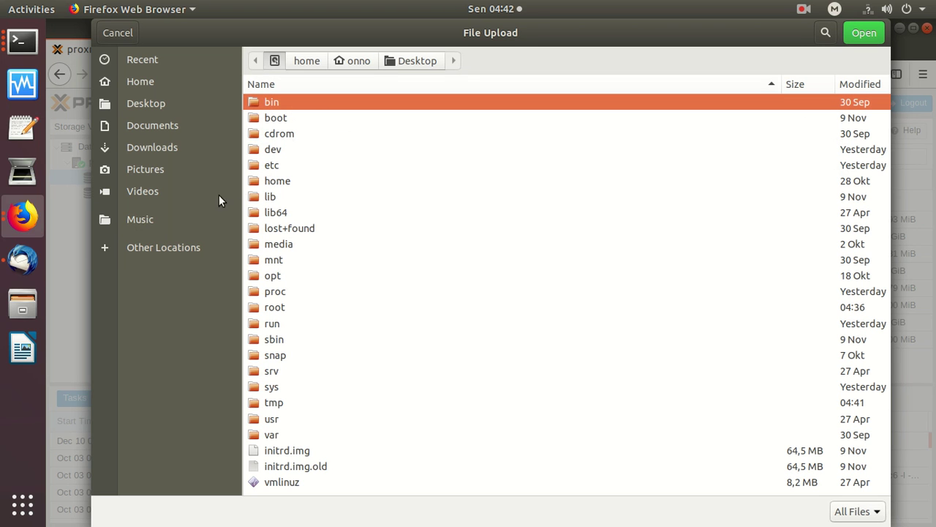
double_click(261, 433)
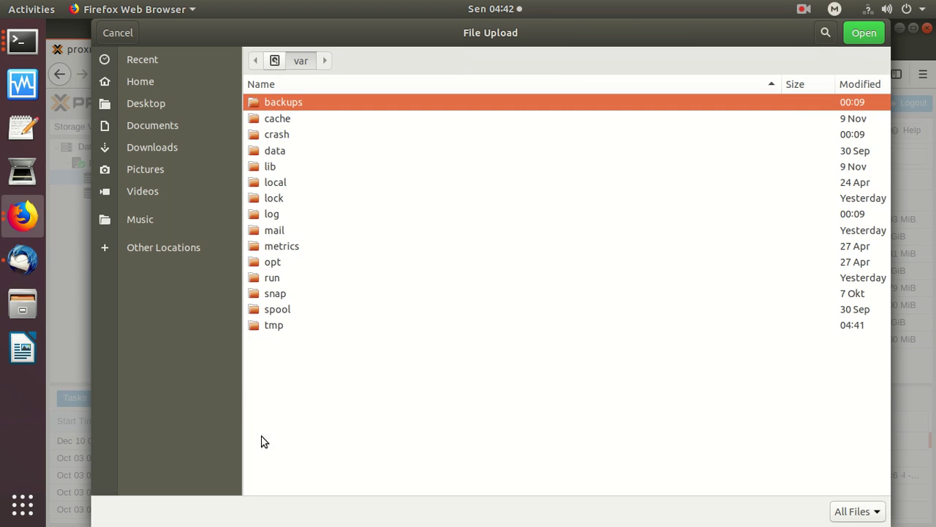
left_click(280, 152)
double_click(279, 152)
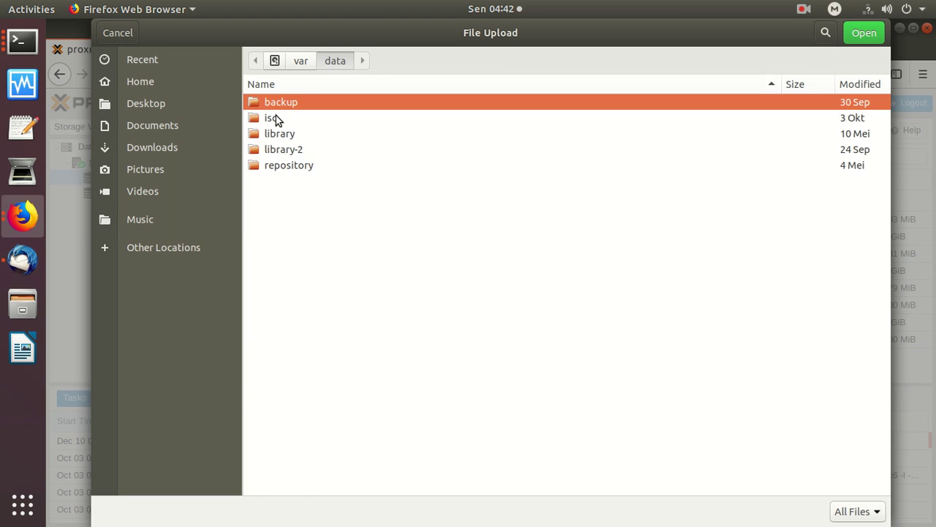
double_click(275, 117)
left_click_drag(885, 146, 873, 271)
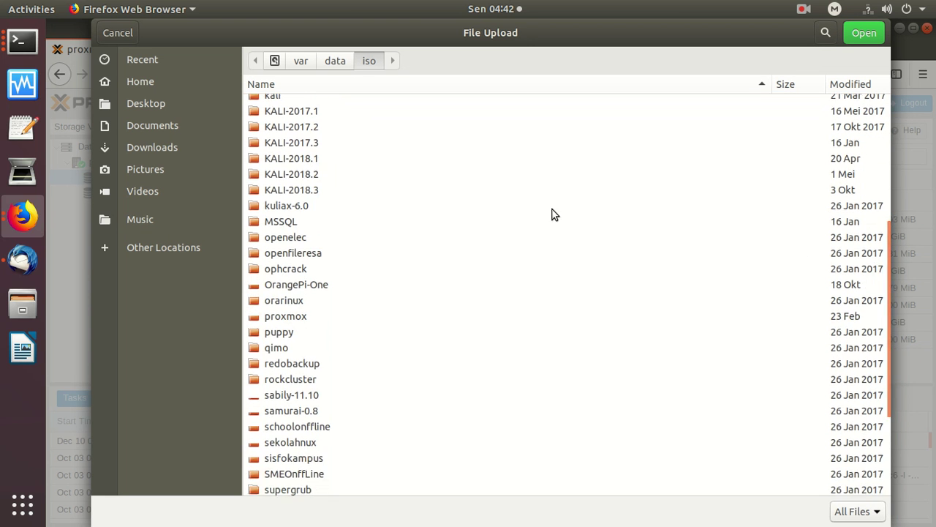
left_click_drag(885, 379, 882, 475)
double_click(326, 426)
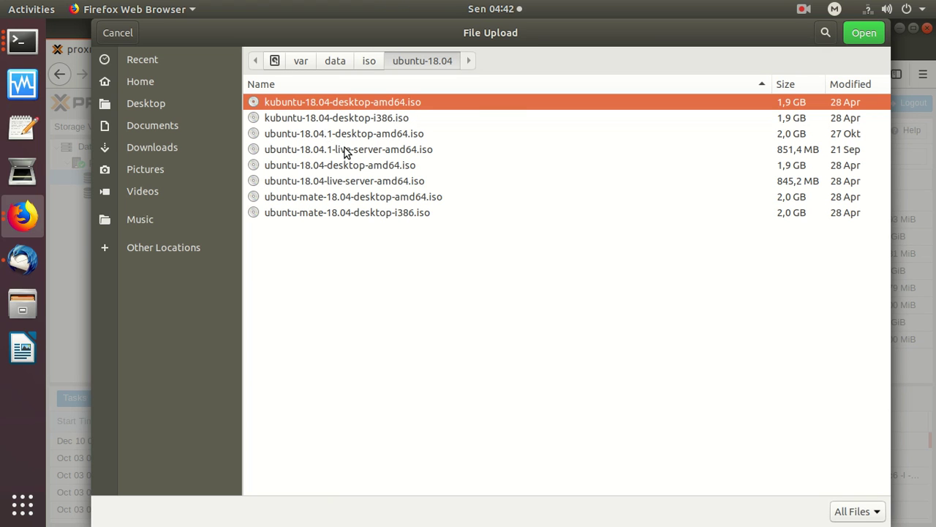
double_click(360, 183)
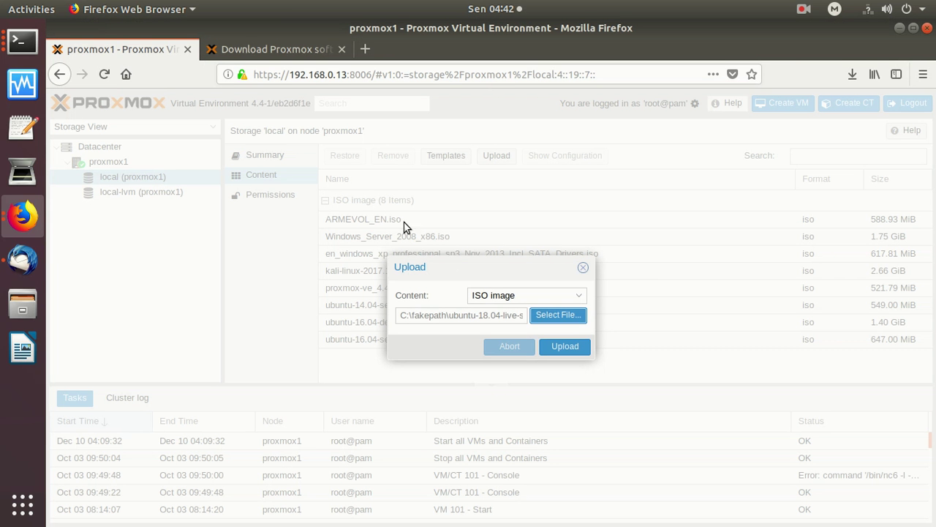
Upload the Ubuntu 18.04 live server ISO to local storage and return the tree to Server View.
left_click(554, 347)
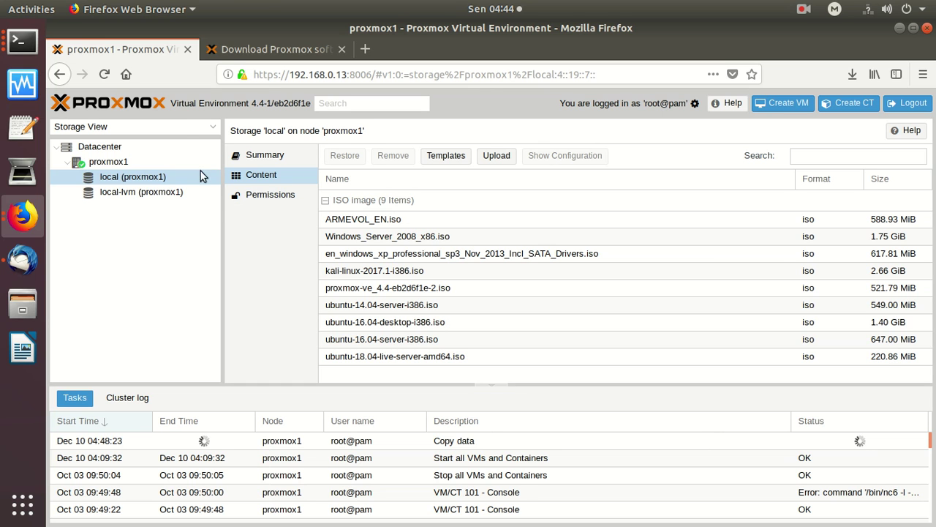
left_click(209, 129)
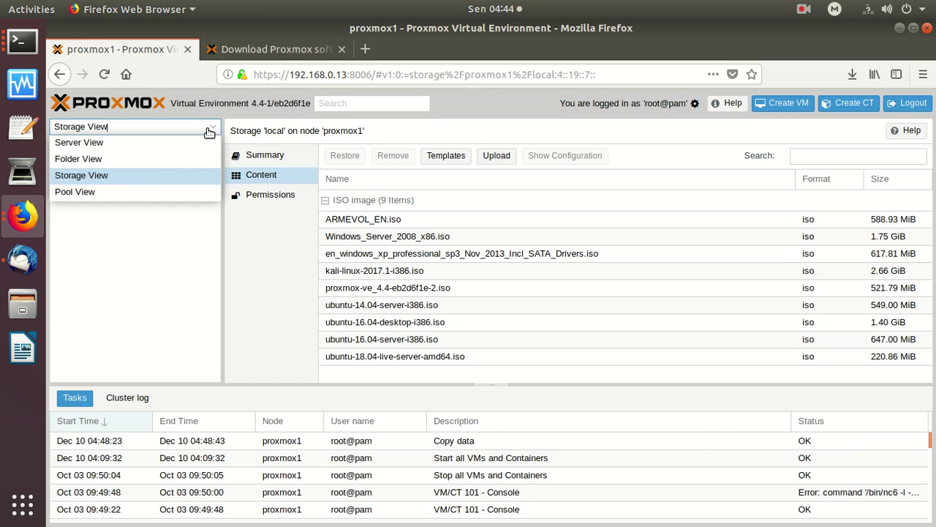
left_click(112, 144)
Scroll the tree to the top, select VM 101 (korban), and bring up its context menu.
left_click(216, 266)
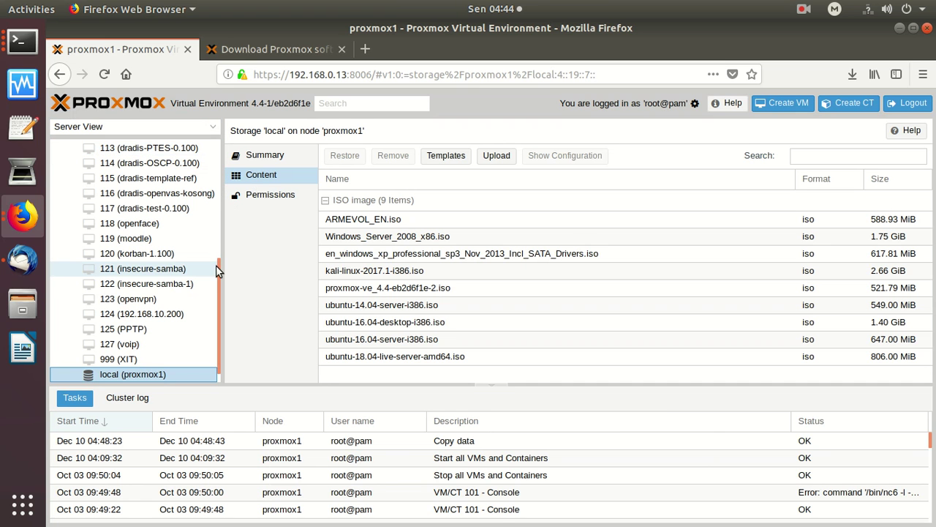
left_click_drag(219, 262, 225, 117)
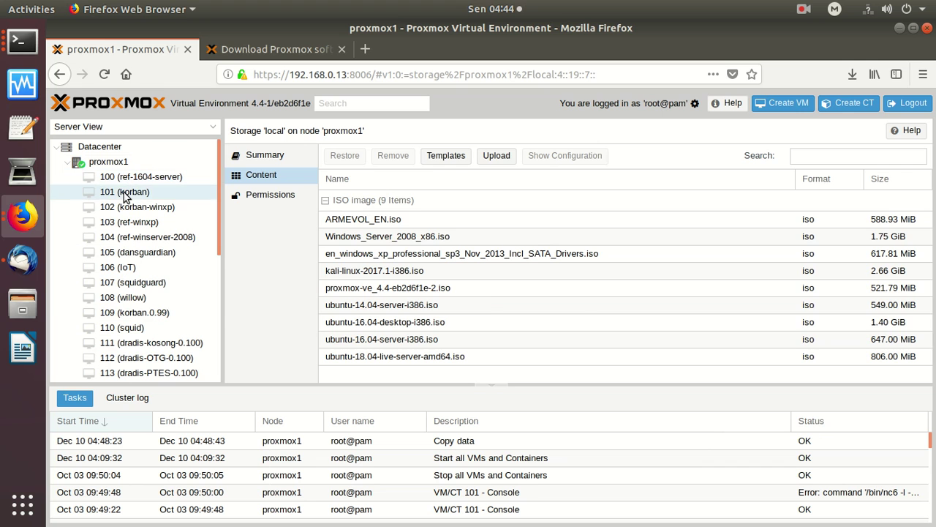
left_click(124, 192)
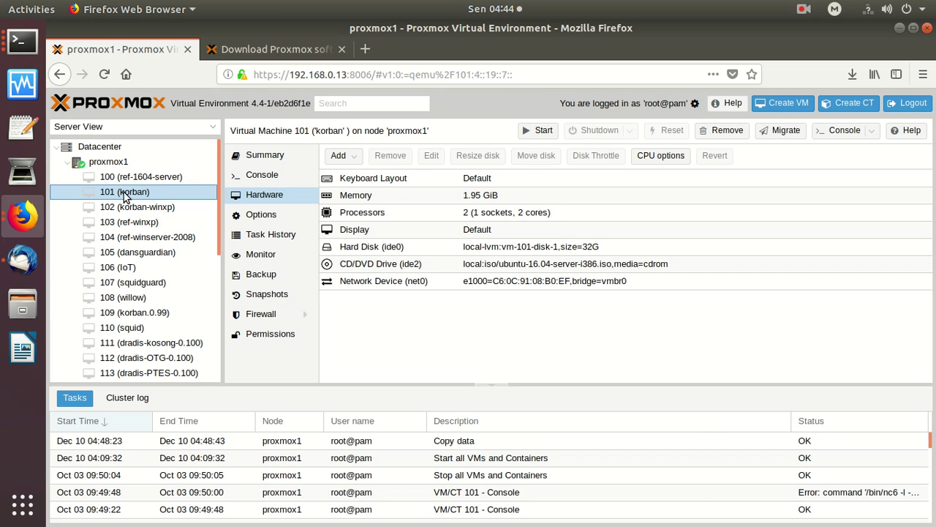
right_click(124, 194)
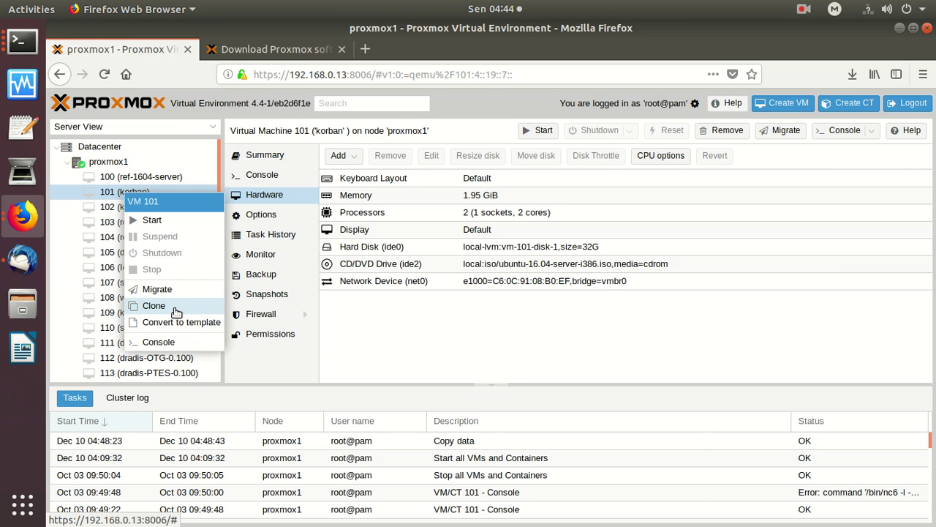
Clone VM 101 into VM 126 named 'korban-percobaan'.
left_click(176, 312)
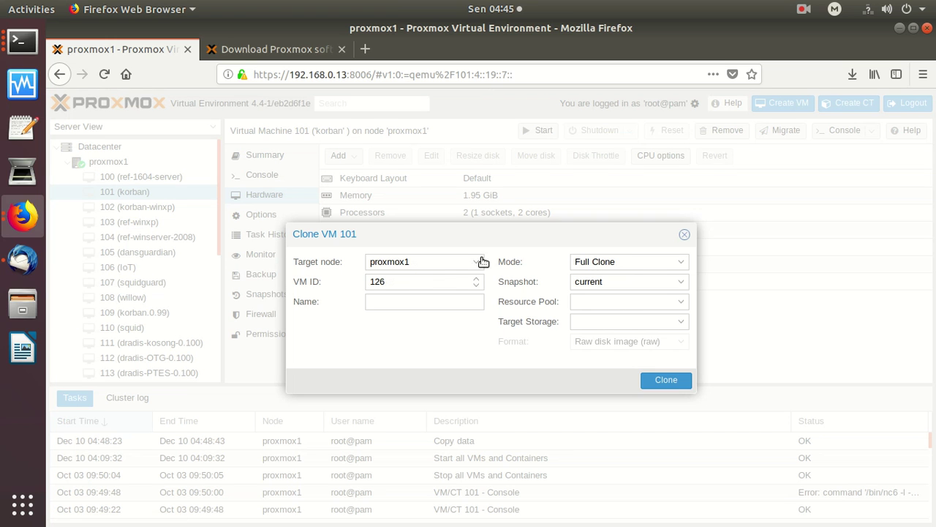
left_click(418, 301)
type("korban-per")
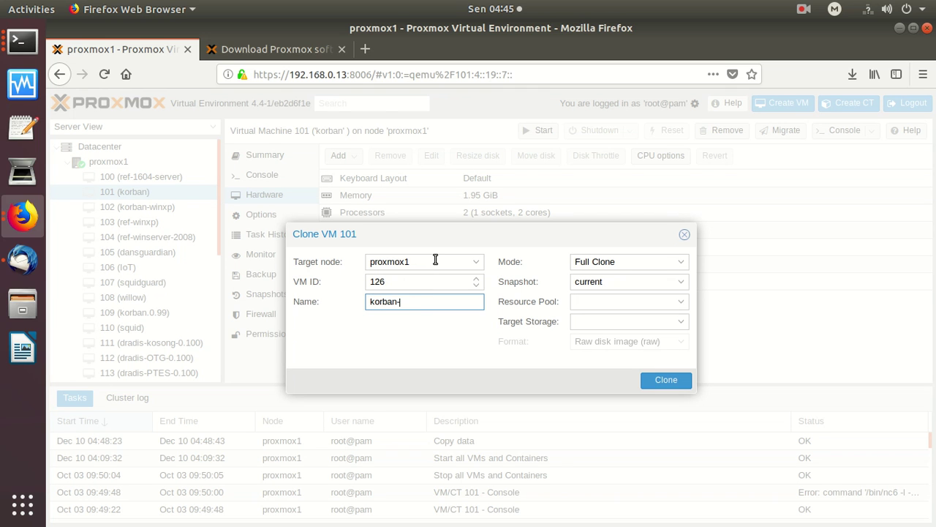
type("aan")
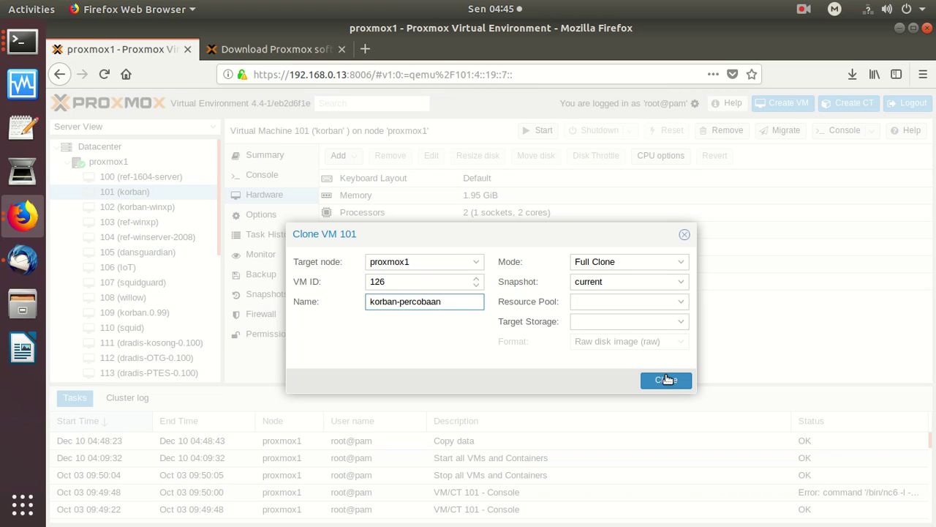
left_click(666, 379)
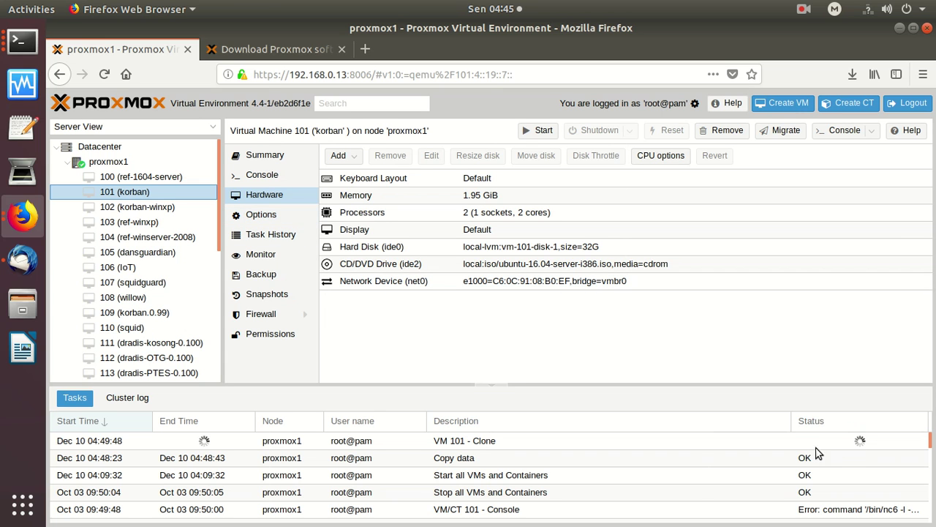
Try starting VM 101 (korban), then open its console after the start fails.
right_click(167, 199)
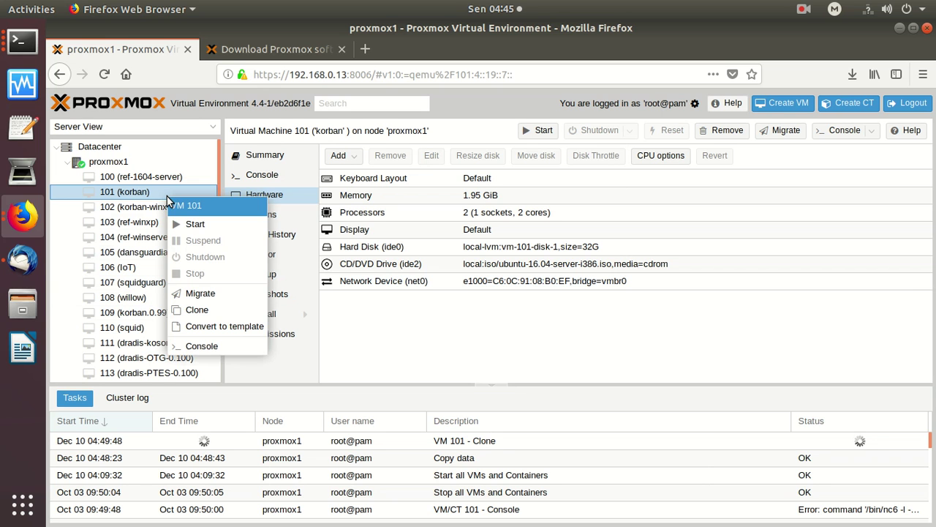
key("Escape")
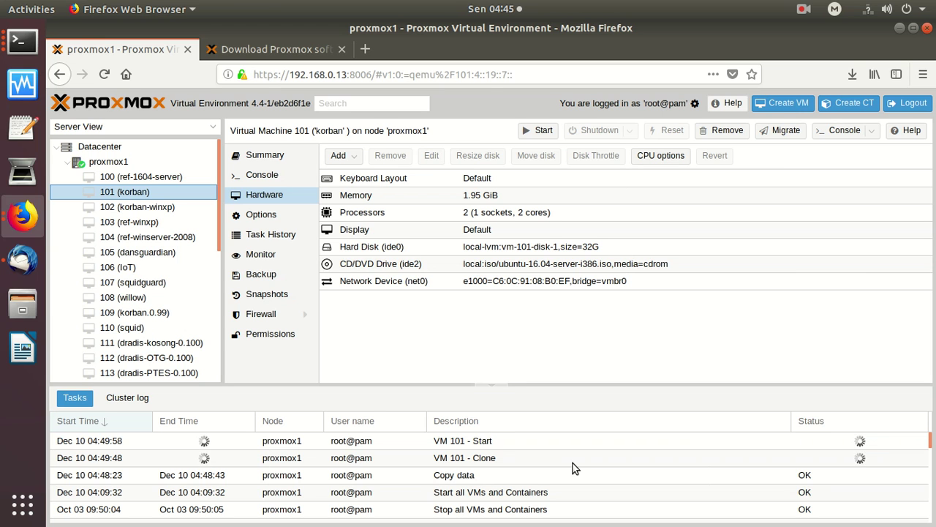
left_click(278, 178)
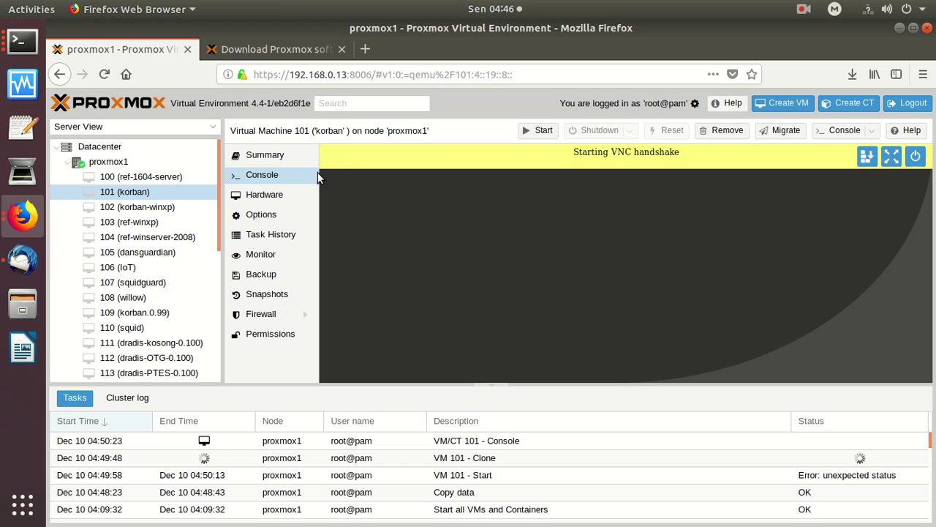
Stop the running VM 101 clone task from its Task viewer, then close the viewer.
left_click(492, 460)
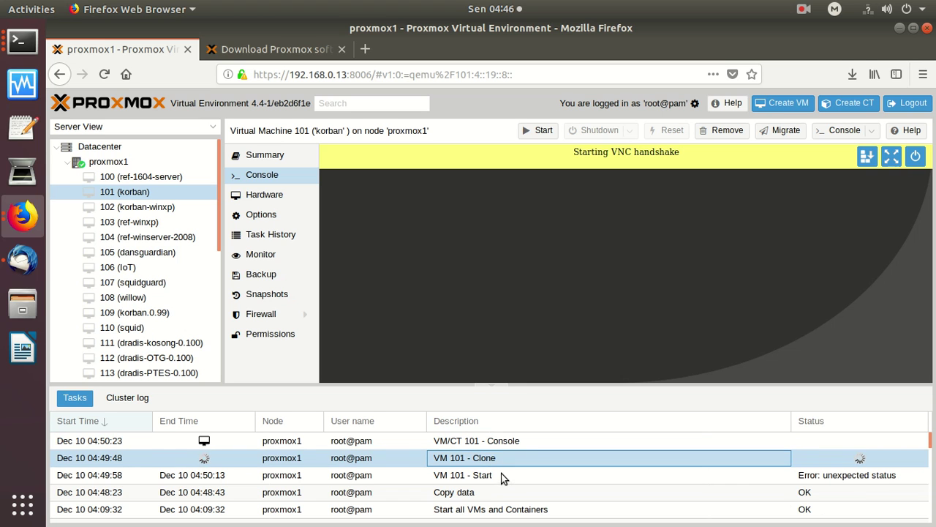
left_click(503, 477)
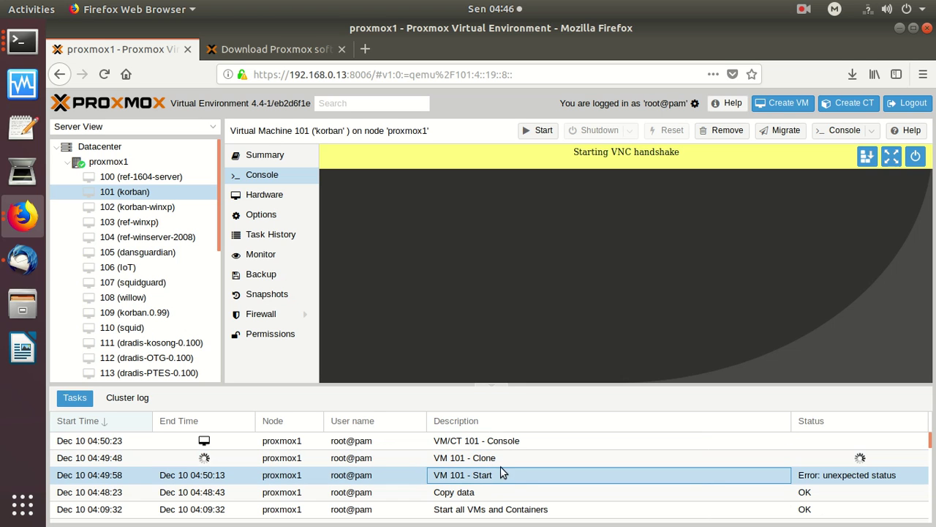
left_click(500, 458)
right_click(501, 459)
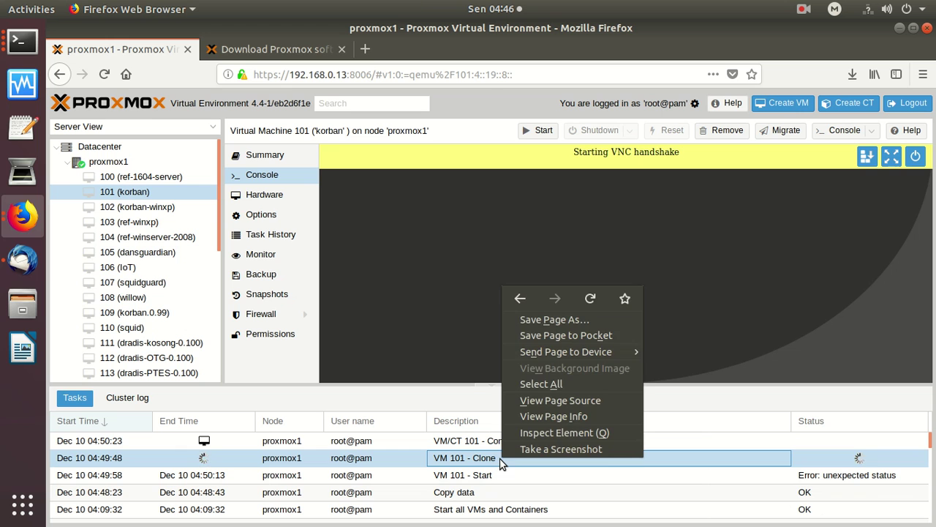
left_click(483, 461)
double_click(474, 461)
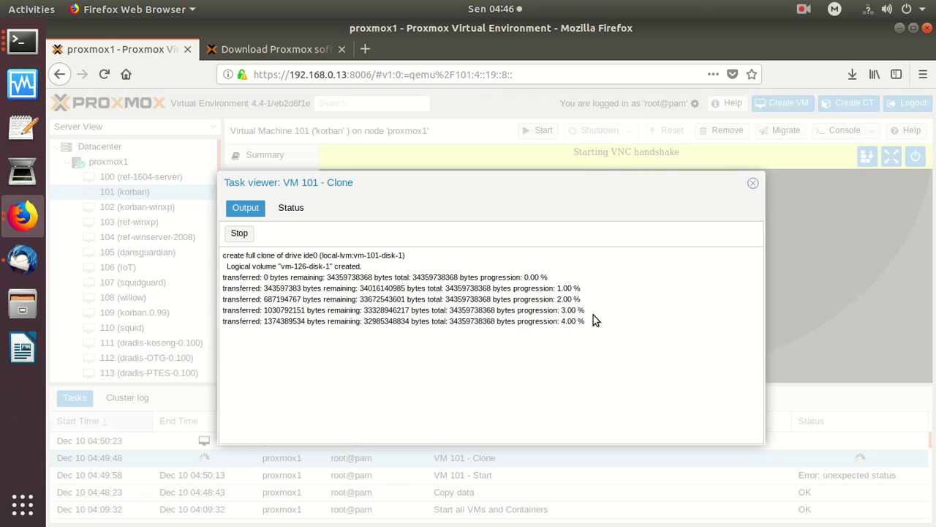
left_click(242, 237)
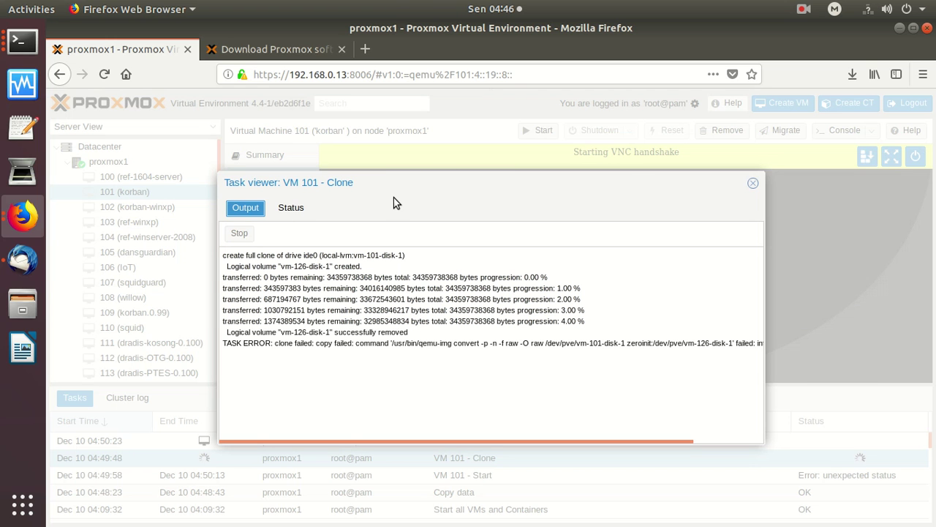
left_click(753, 183)
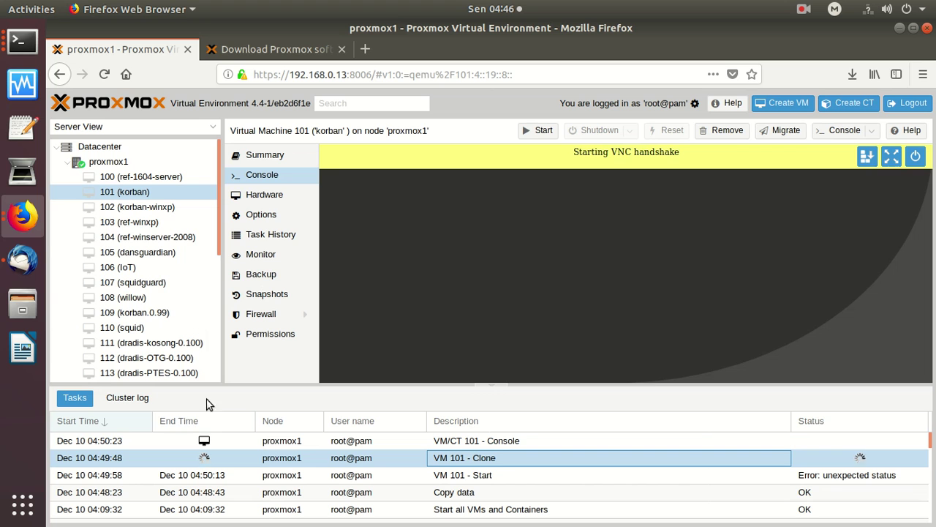
Start VM 101 (korban) and bring its console back from full screen into the page.
right_click(152, 193)
left_click(171, 223)
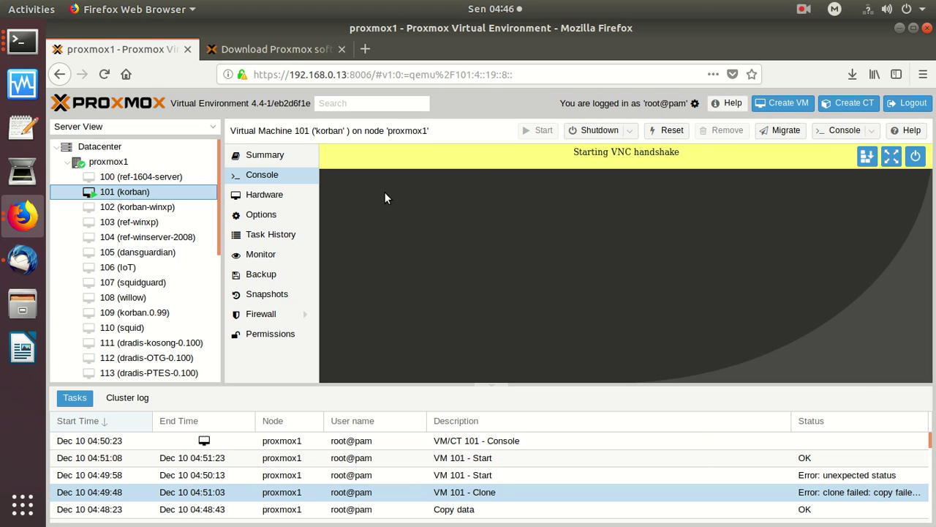
left_click(892, 157)
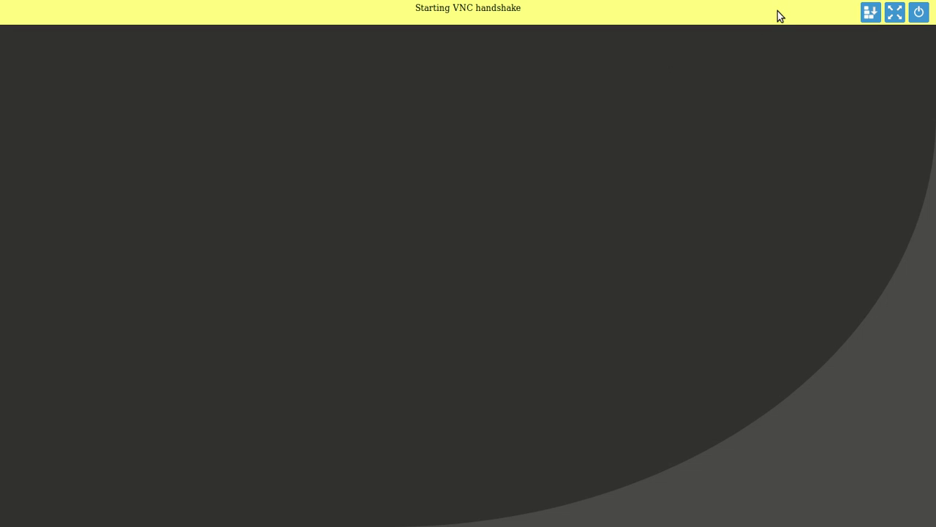
key("Escape")
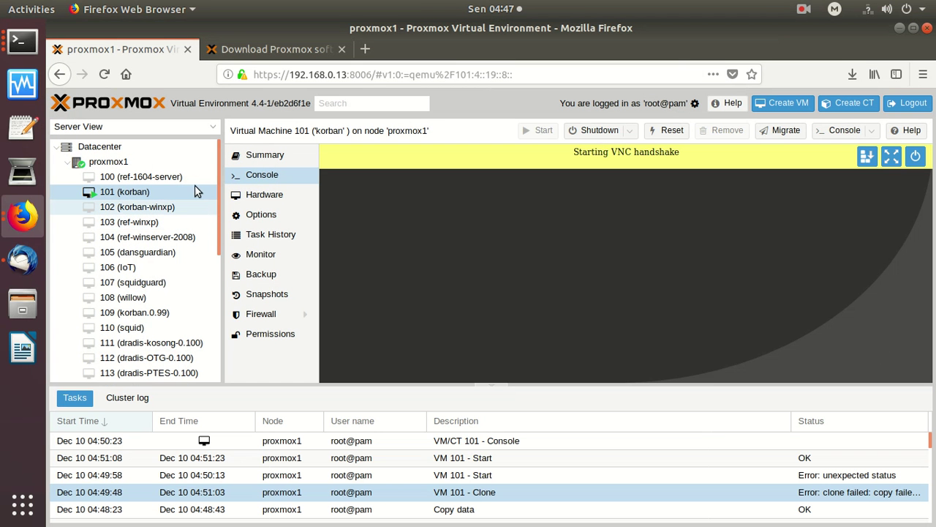
Start VM 103 (ref-winxp), shut down VM 101, and display VM 103's console.
right_click(157, 225)
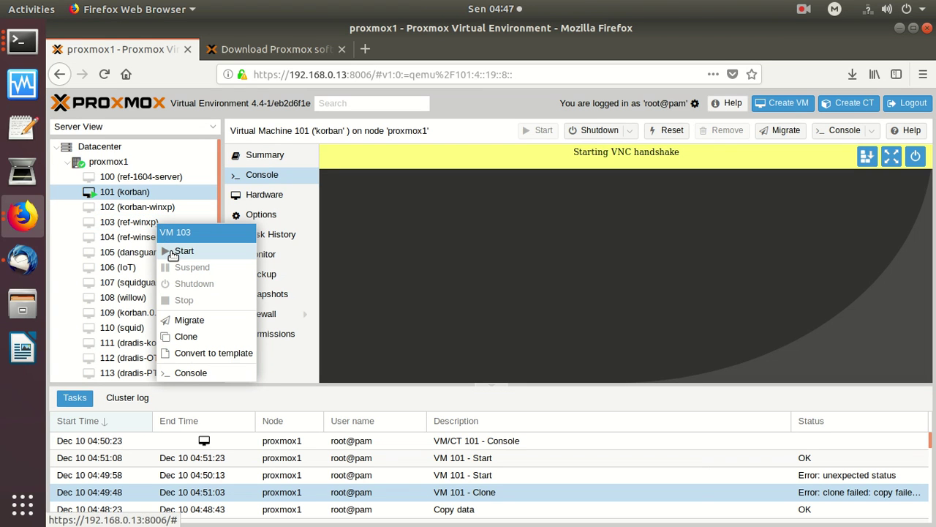
left_click(173, 251)
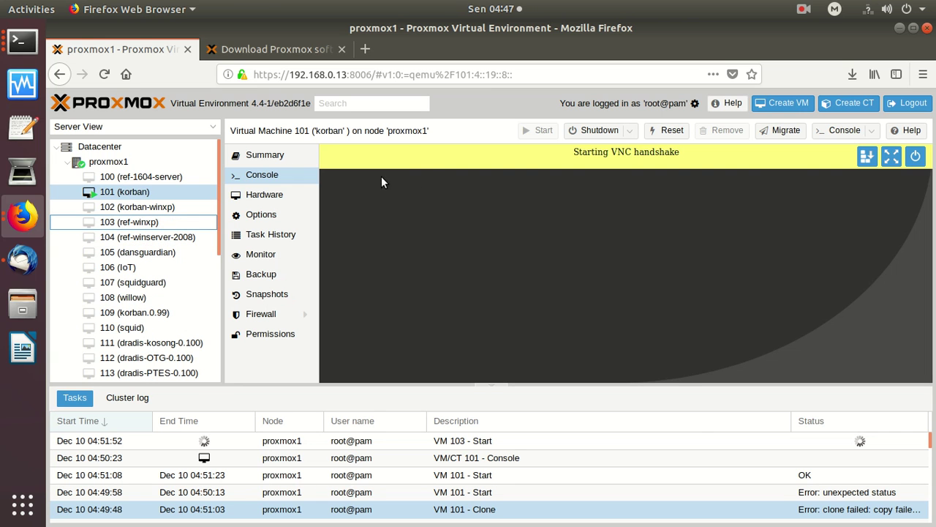
right_click(183, 196)
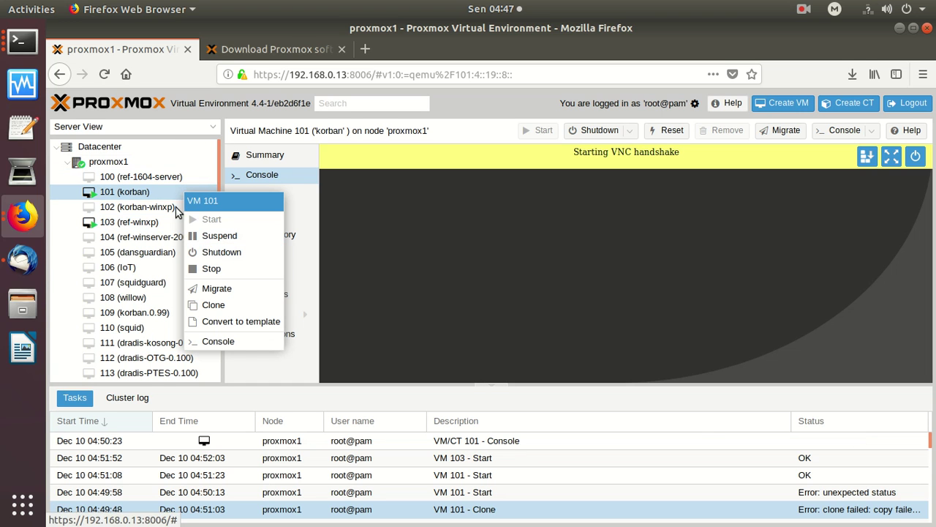
left_click(155, 192)
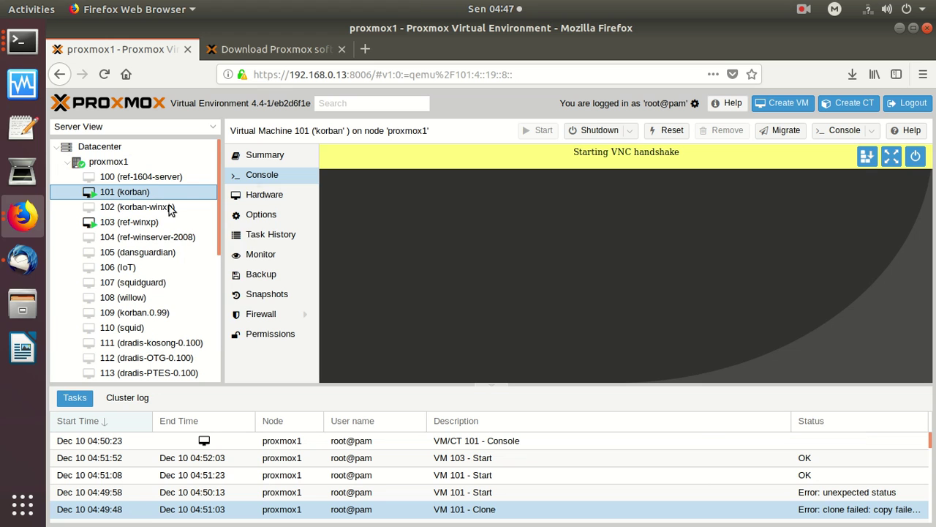
right_click(157, 190)
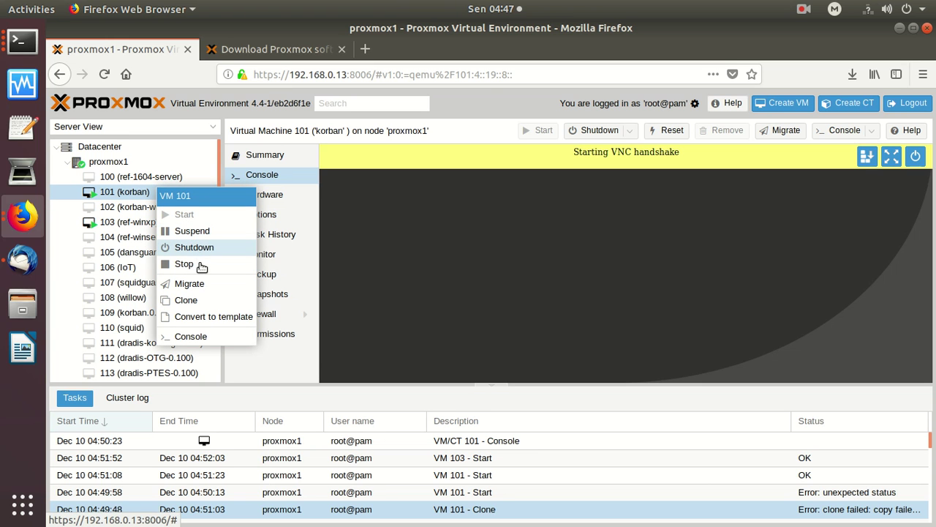
left_click(194, 248)
key("Return")
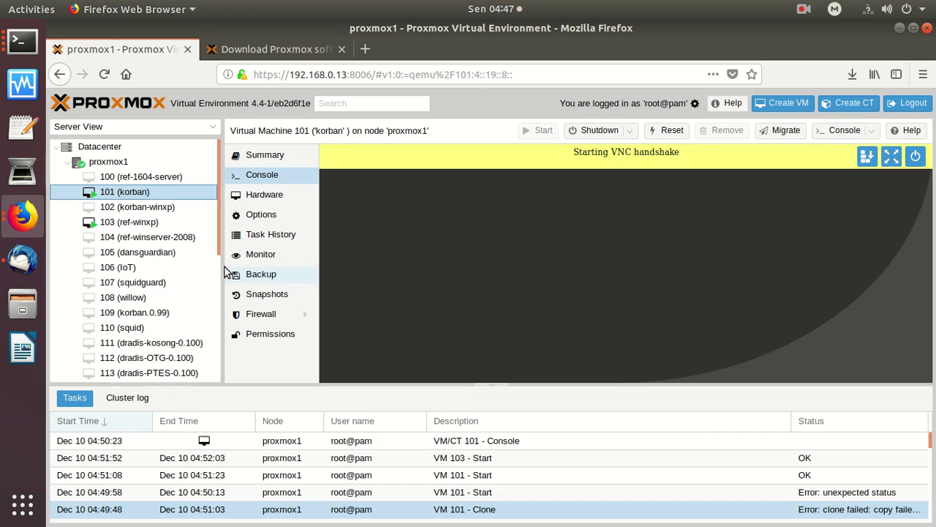
left_click(125, 224)
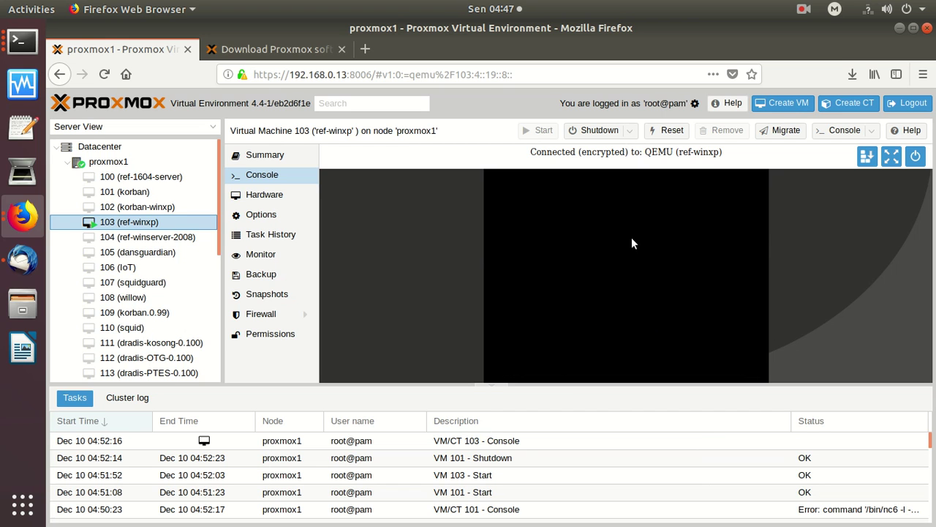
Log into the Windows XP user account in VM 103's console.
left_click(887, 156)
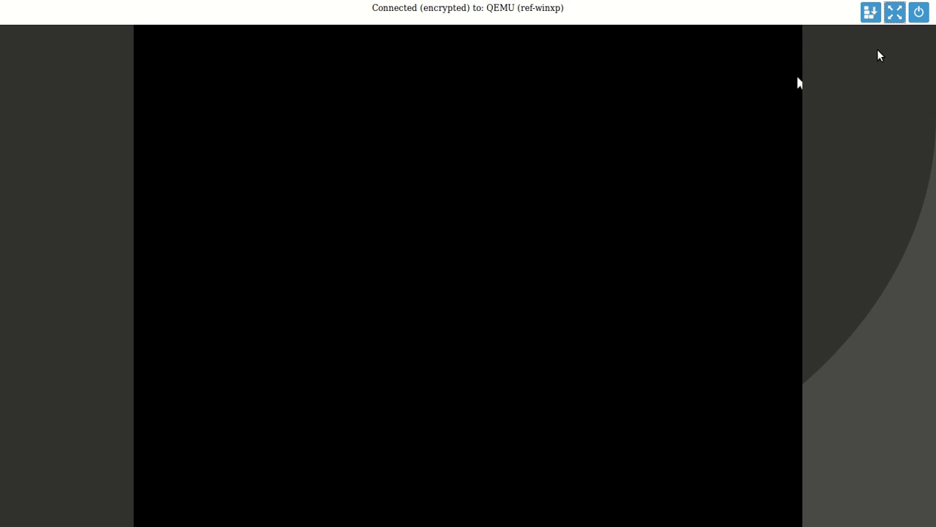
key("Escape")
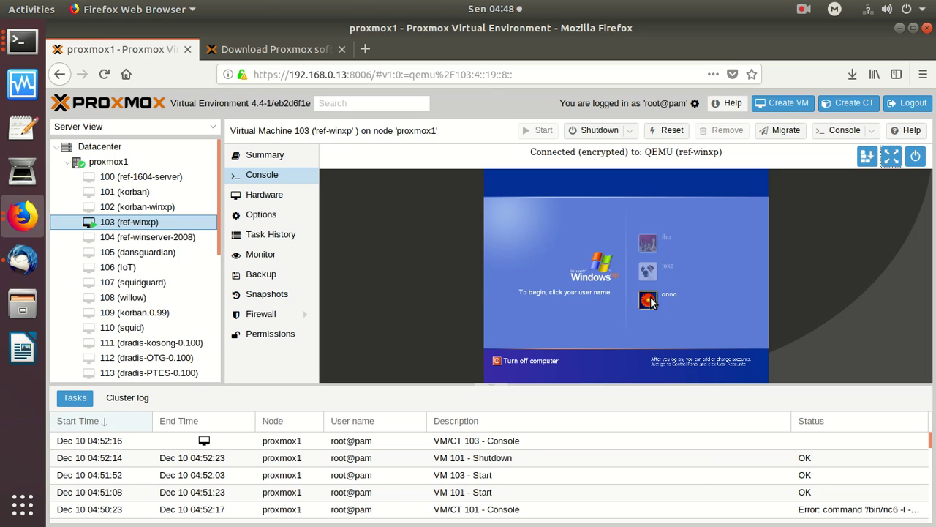
left_click(650, 301)
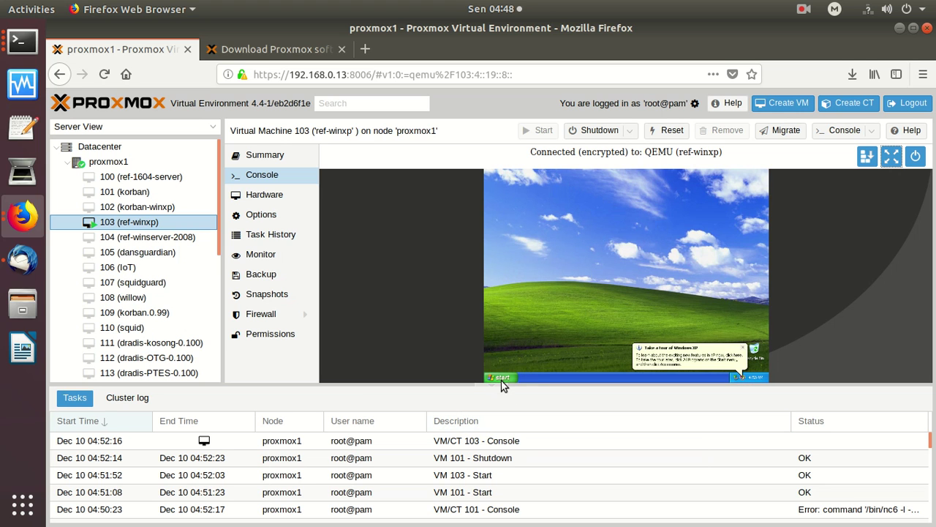
Turn off Windows XP via Start > Turn Off Computer, then show VM 101's console.
left_click(502, 378)
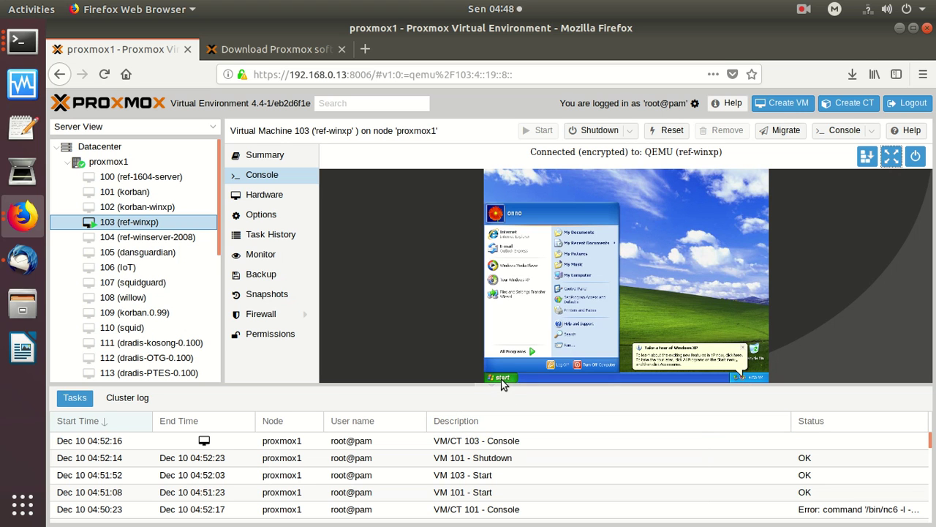
left_click(580, 363)
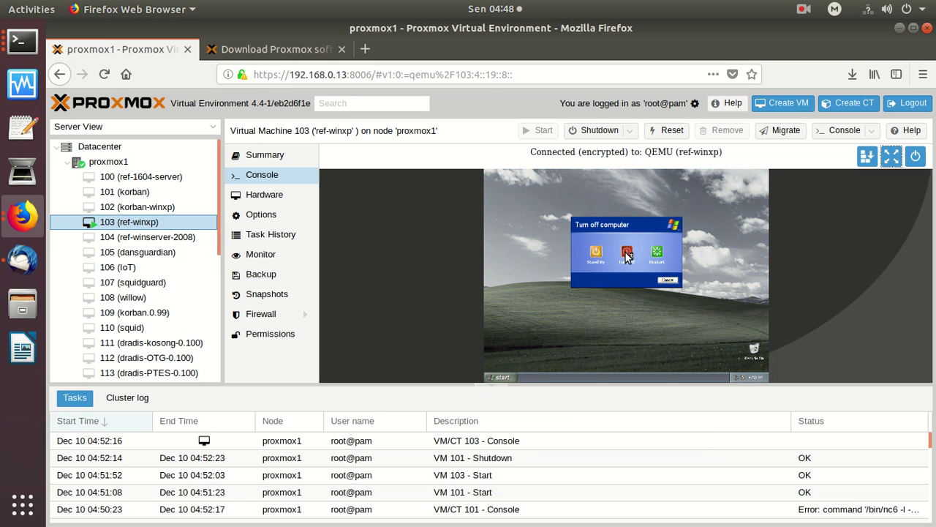
left_click(626, 253)
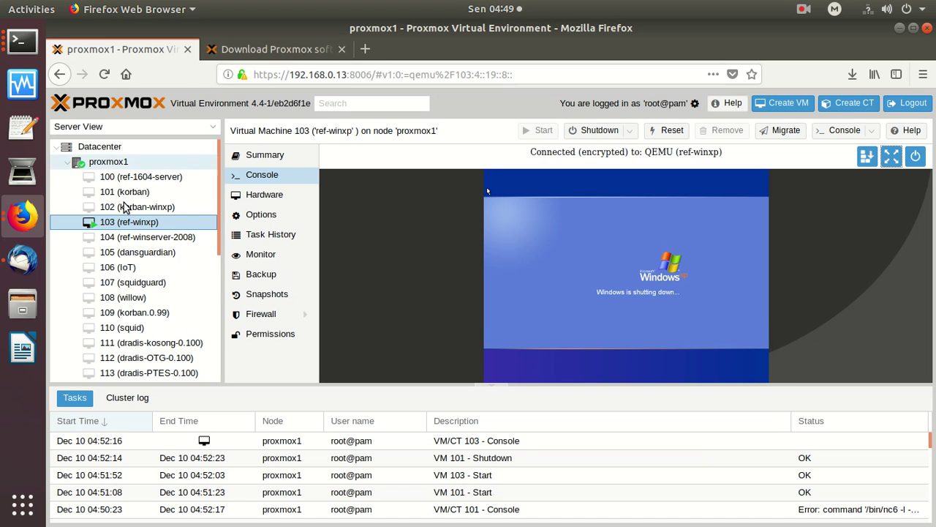
left_click(146, 191)
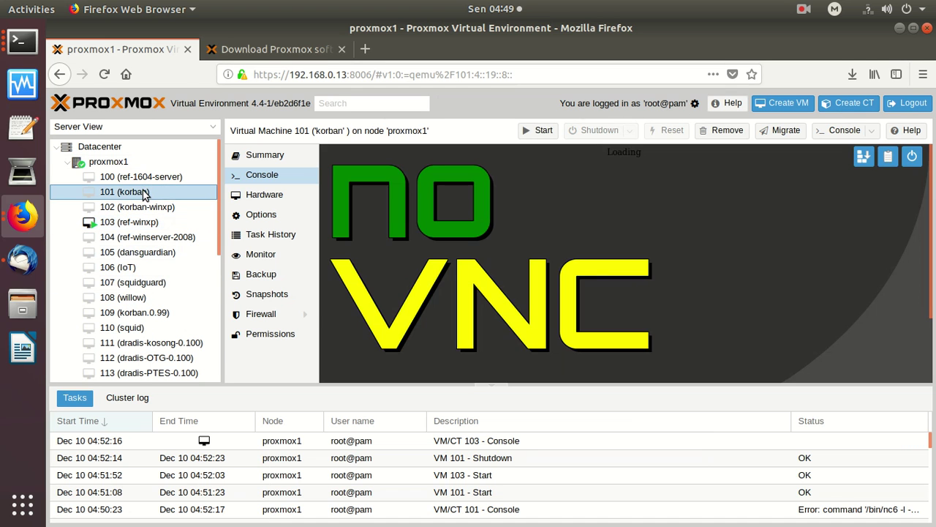
right_click(146, 192)
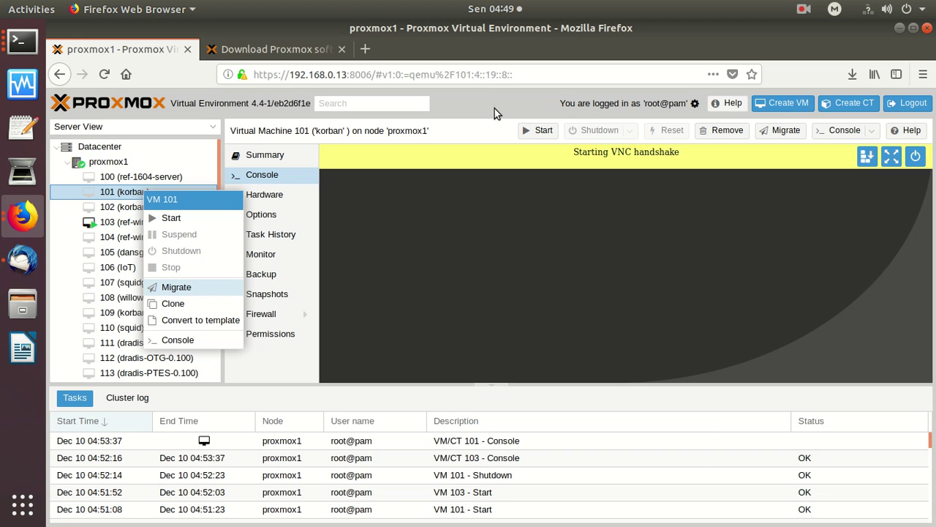
left_click(494, 108)
Begin creating a new VM named server-18.04.
left_click(782, 105)
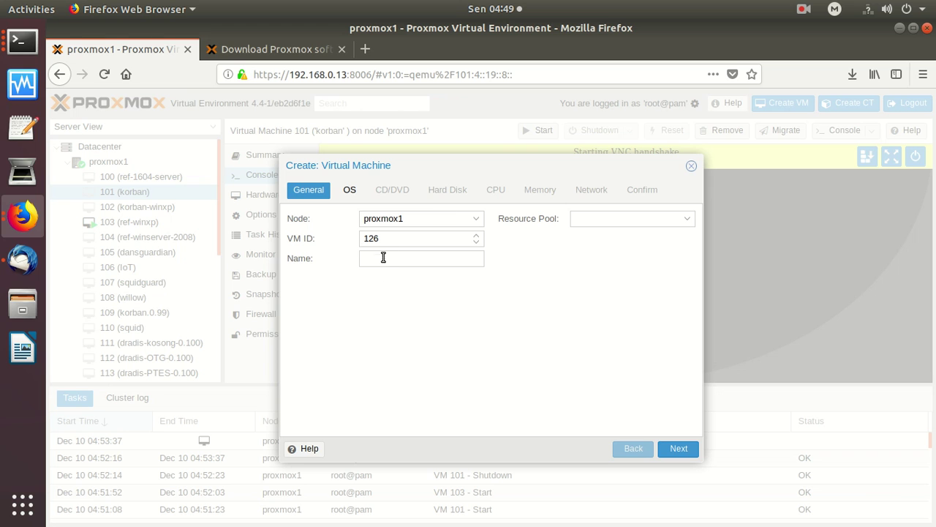
left_click(385, 259)
type("server-")
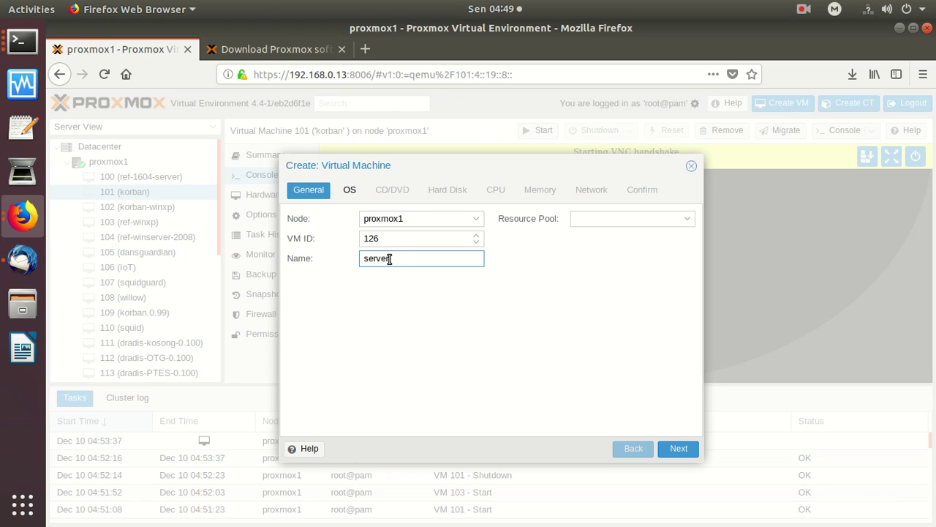
type("18.04")
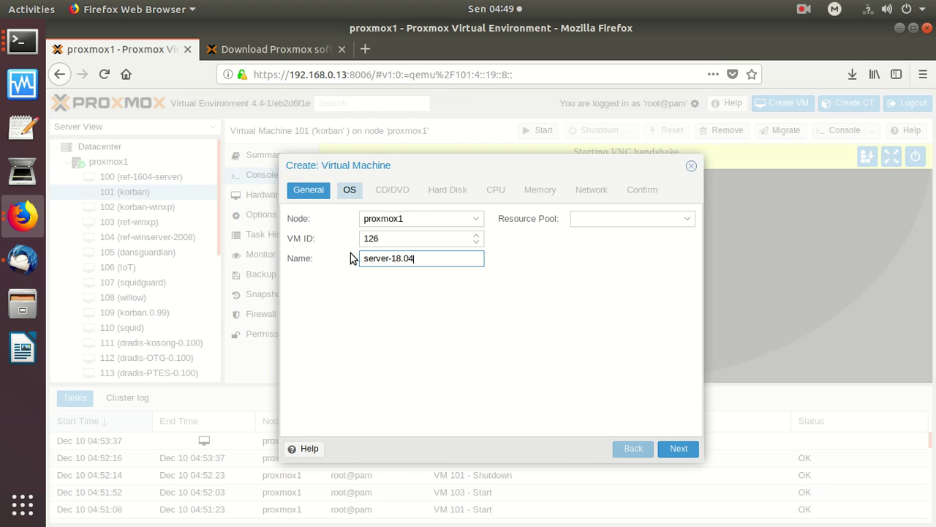
Set the guest OS type to Linux 4.X/3.X/2.6 Kernel.
left_click(682, 445)
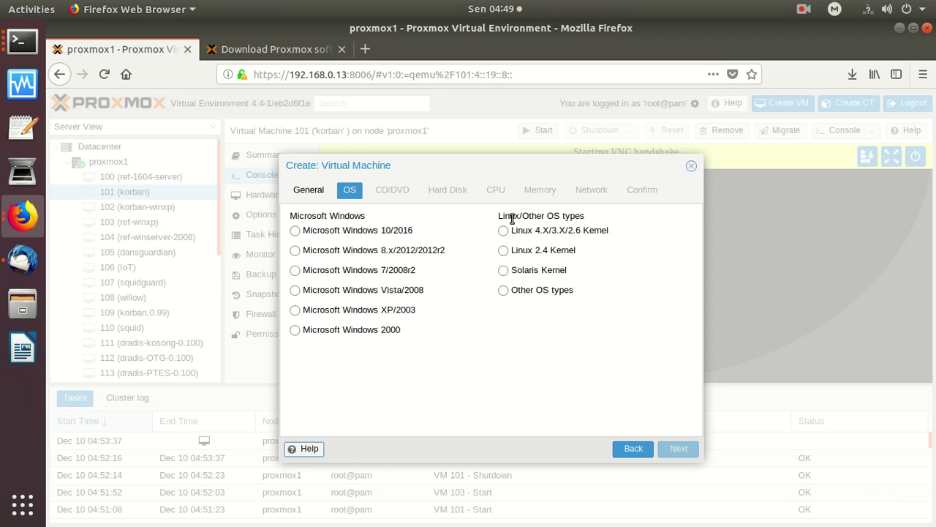
left_click(503, 231)
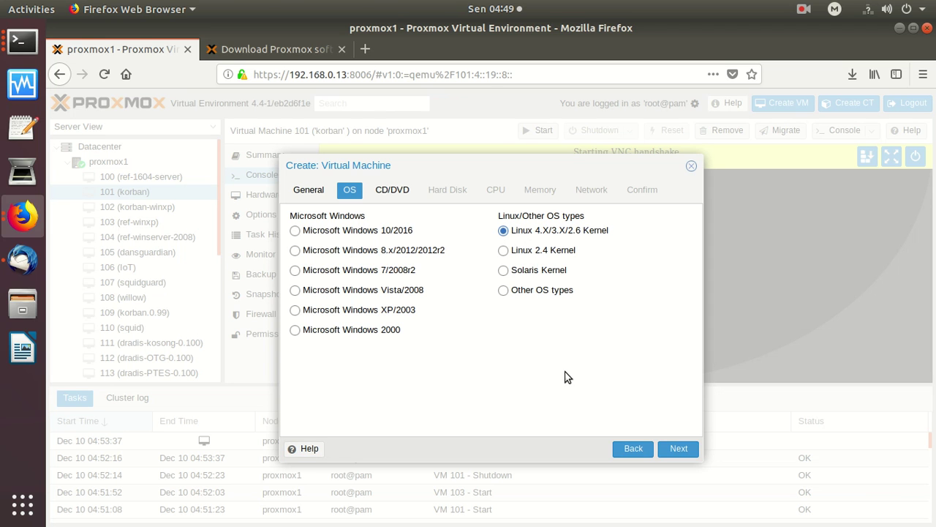
left_click(505, 291)
left_click(680, 451)
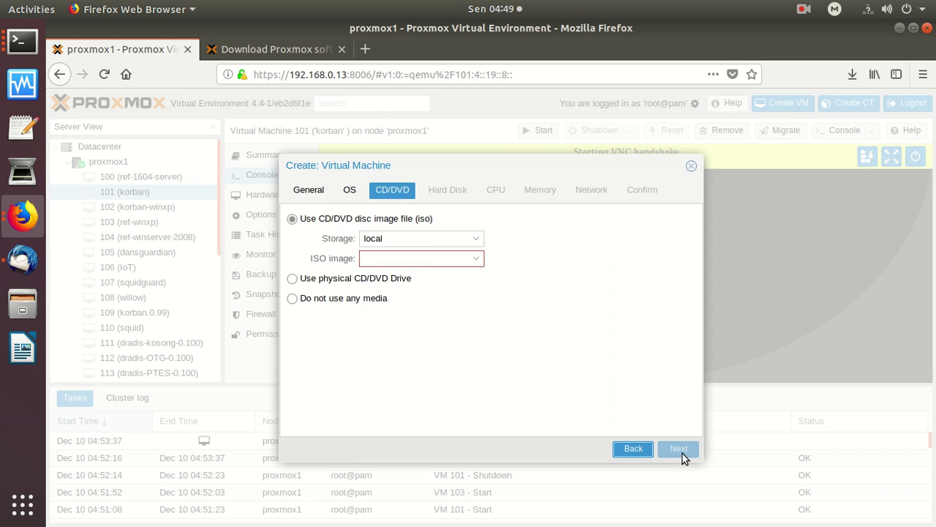
Choose ubuntu-18.04-live-server-amd64.iso as the VM's CD/DVD image.
left_click(476, 259)
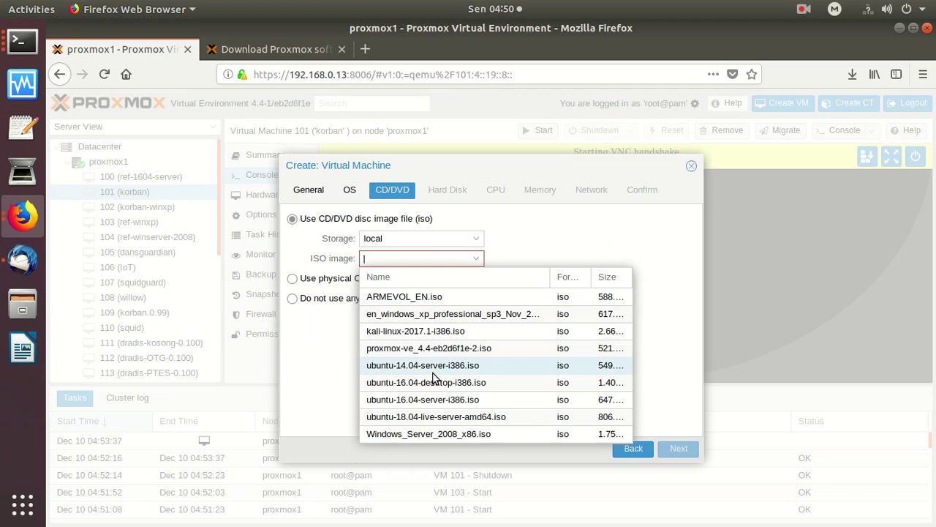
left_click(424, 417)
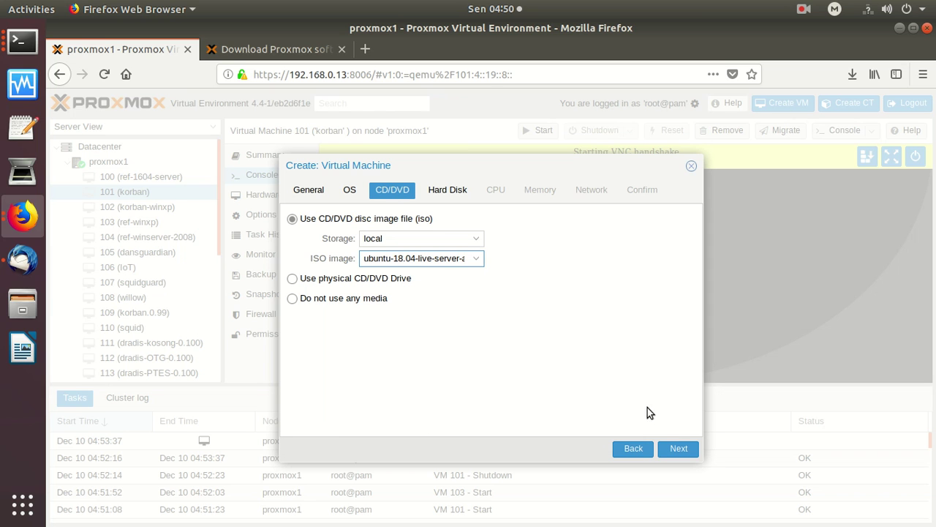
left_click(678, 447)
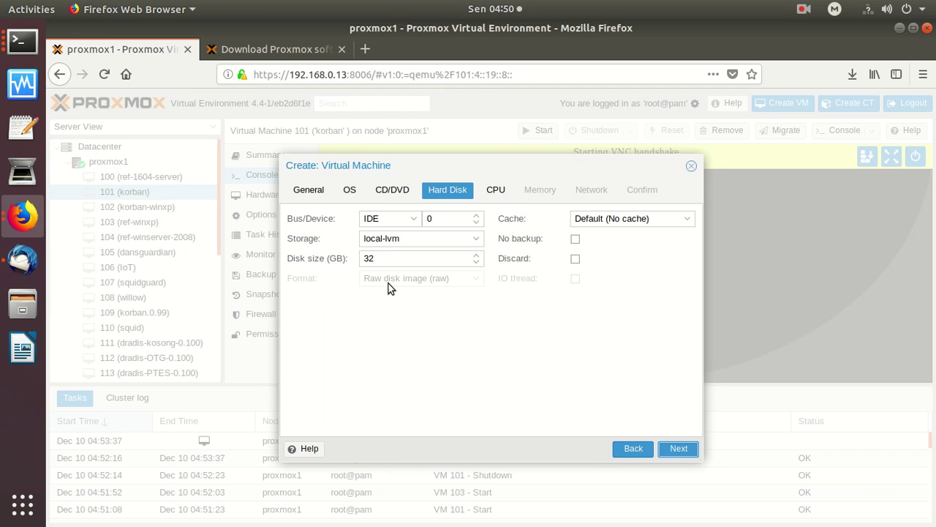
Keep default disk, CPU, 512 MB memory and bridged network, then finish creating VM 126.
left_click(679, 449)
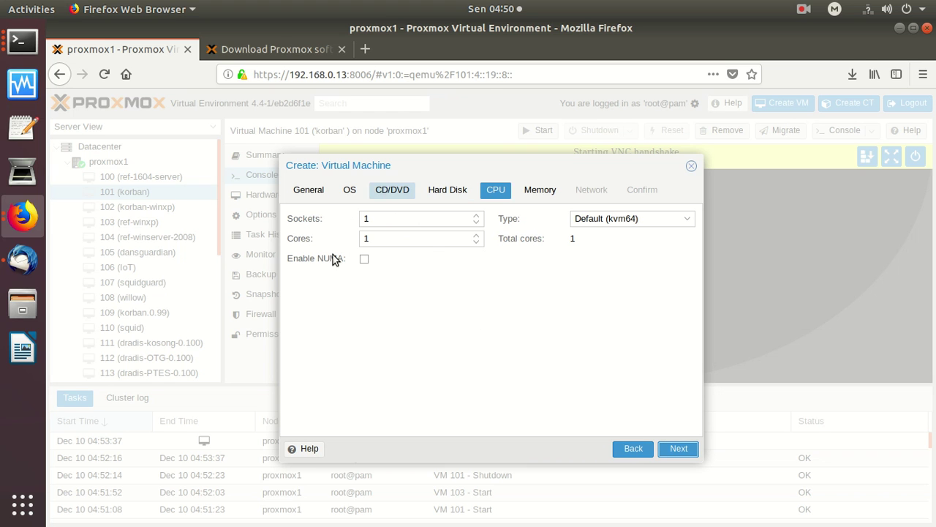
left_click(681, 451)
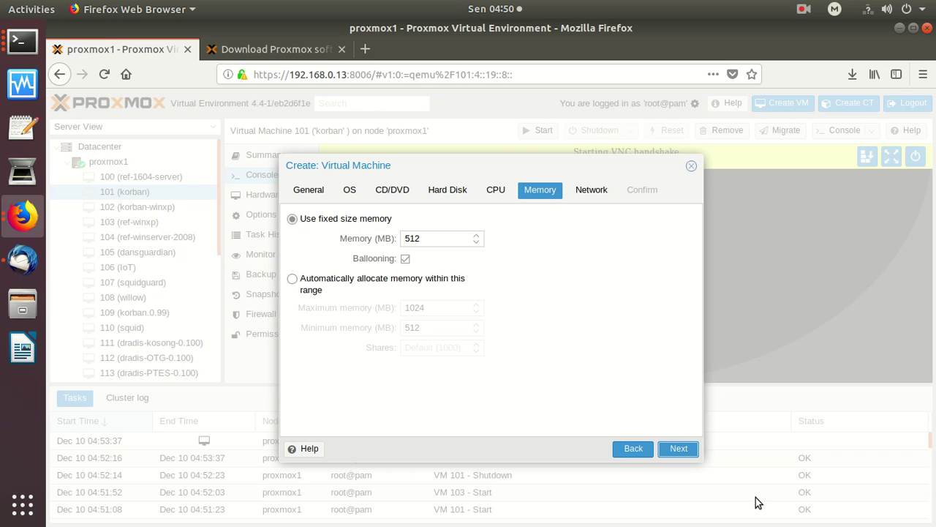
left_click(680, 449)
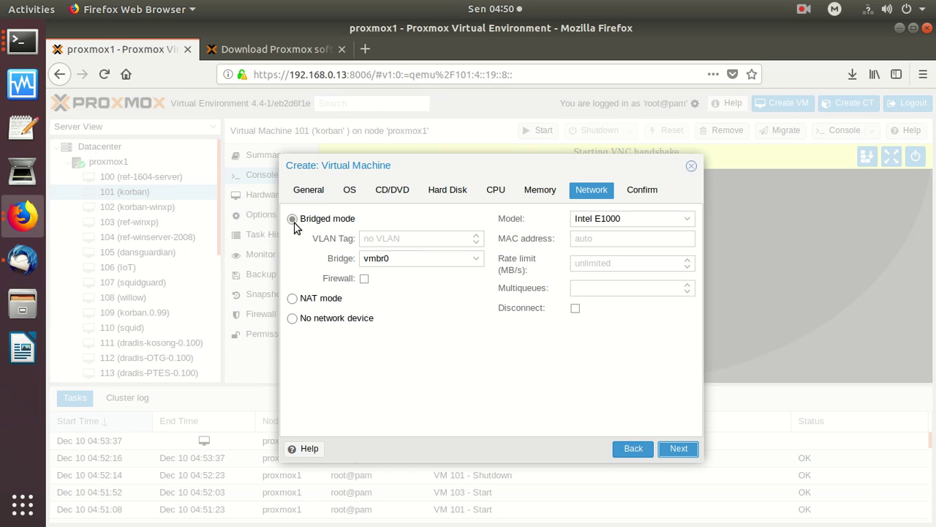
left_click(684, 447)
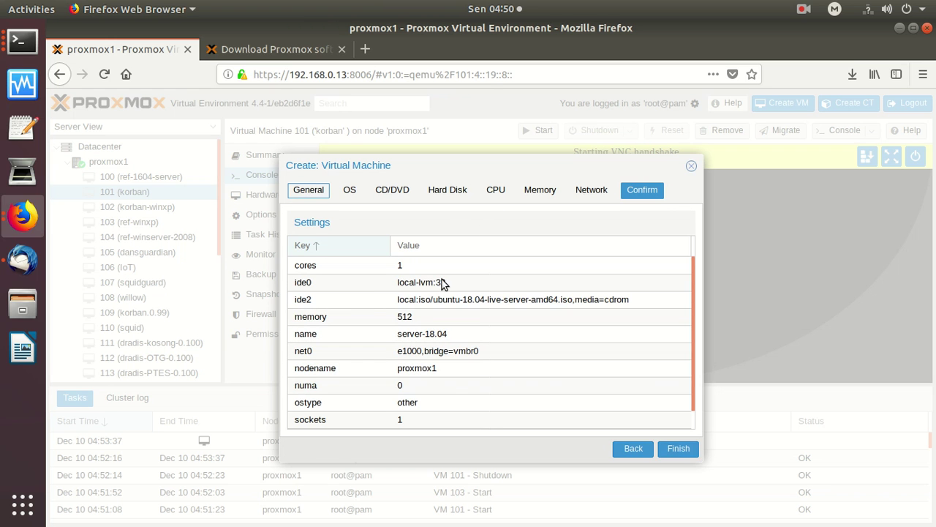
left_click(692, 448)
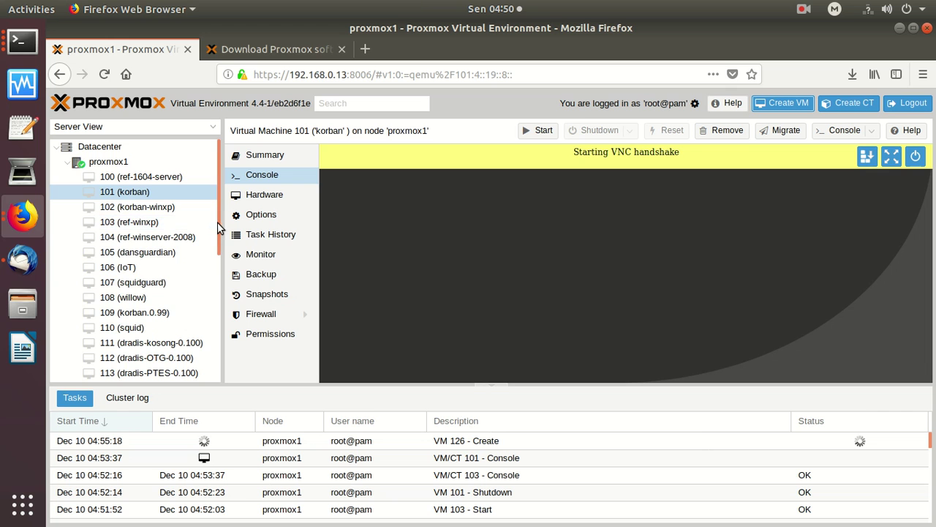
Start the new VM 126 (server-18.04) from the server tree.
left_click_drag(217, 227, 198, 409)
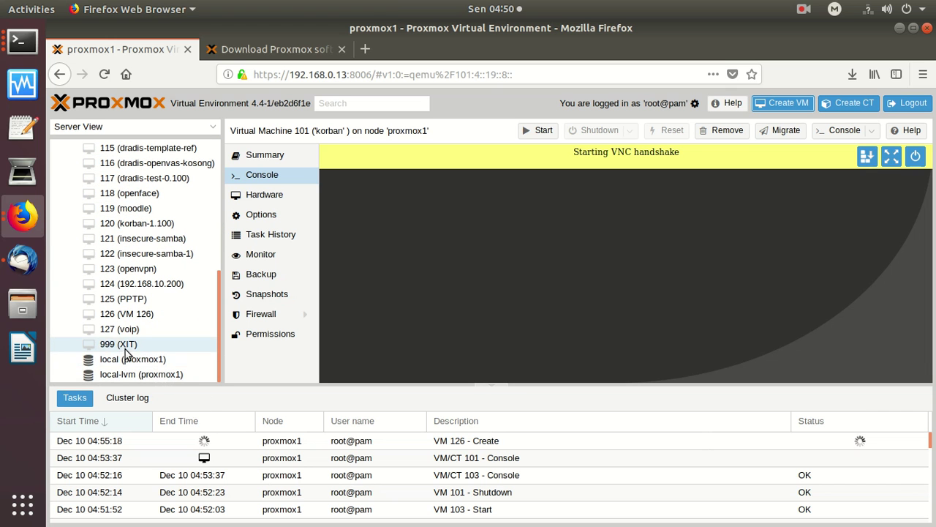
left_click(146, 319)
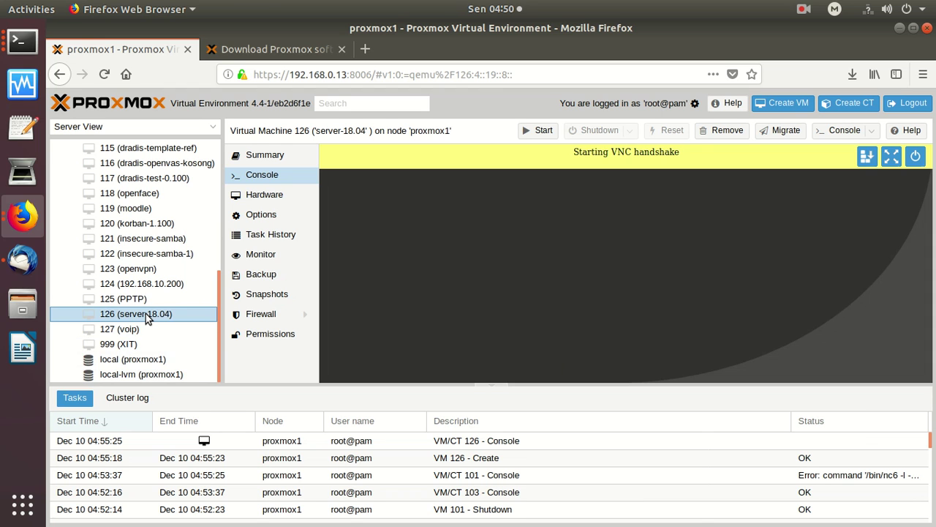
right_click(146, 319)
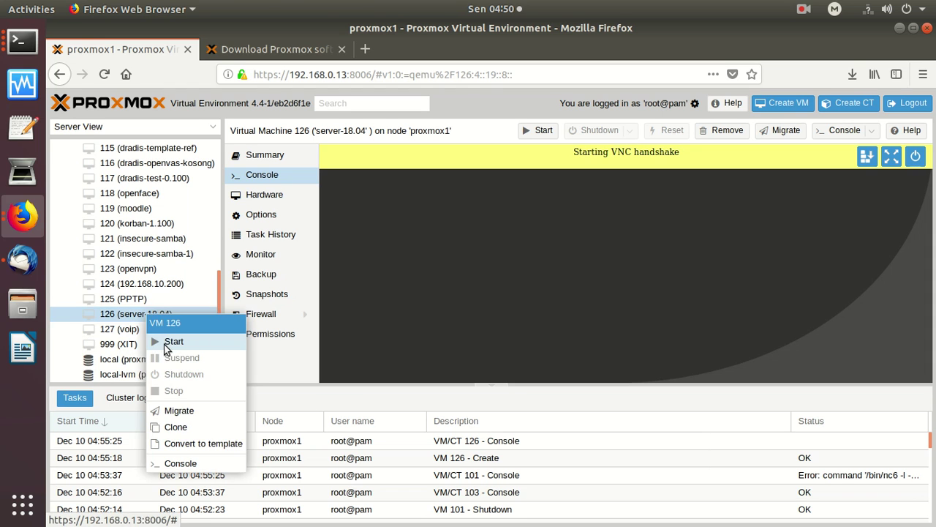
left_click(653, 339)
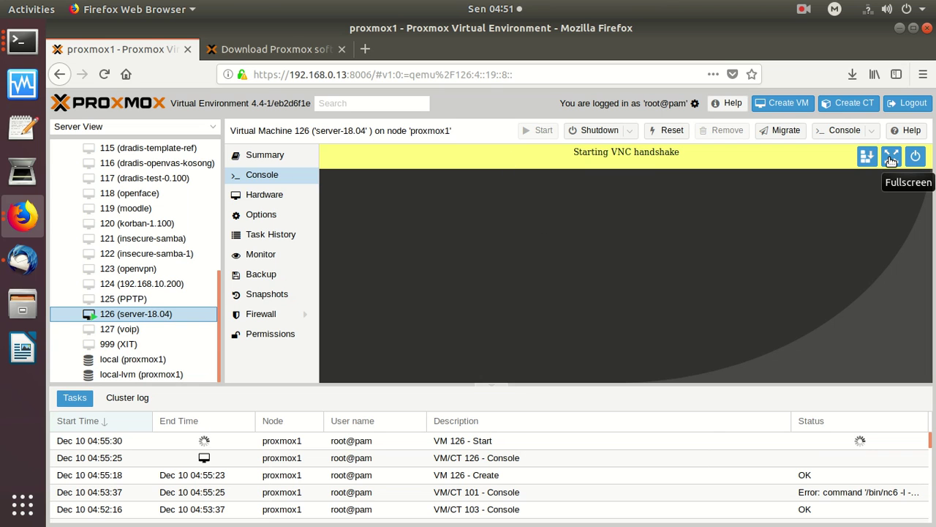
left_click(891, 158)
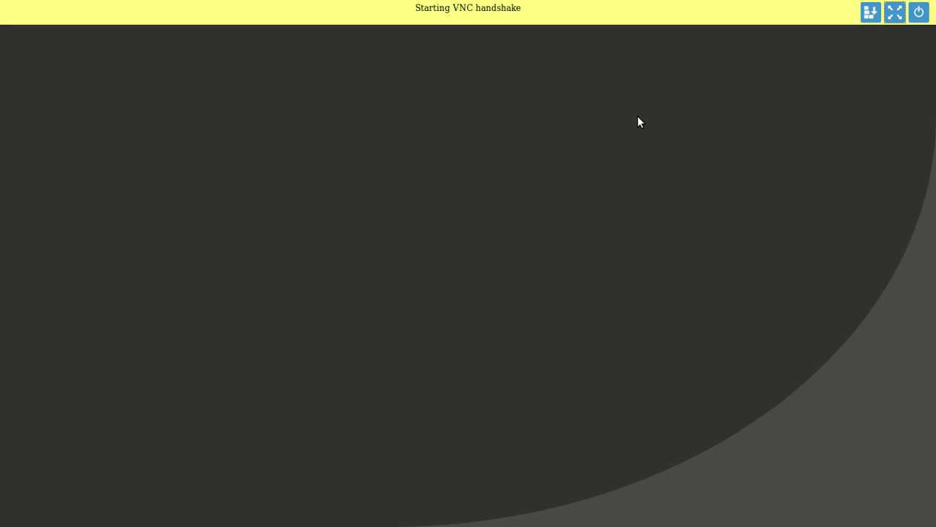
key("Escape")
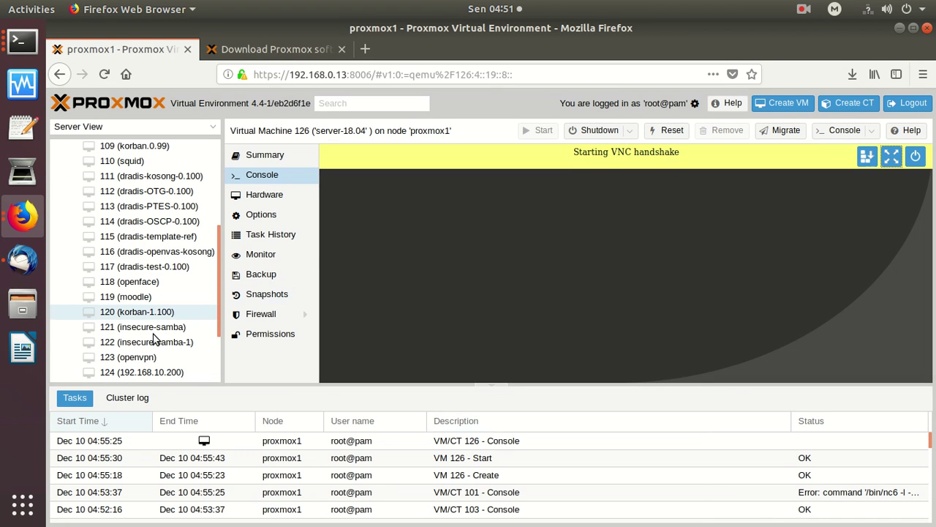
scroll(172, 344, "down", 3)
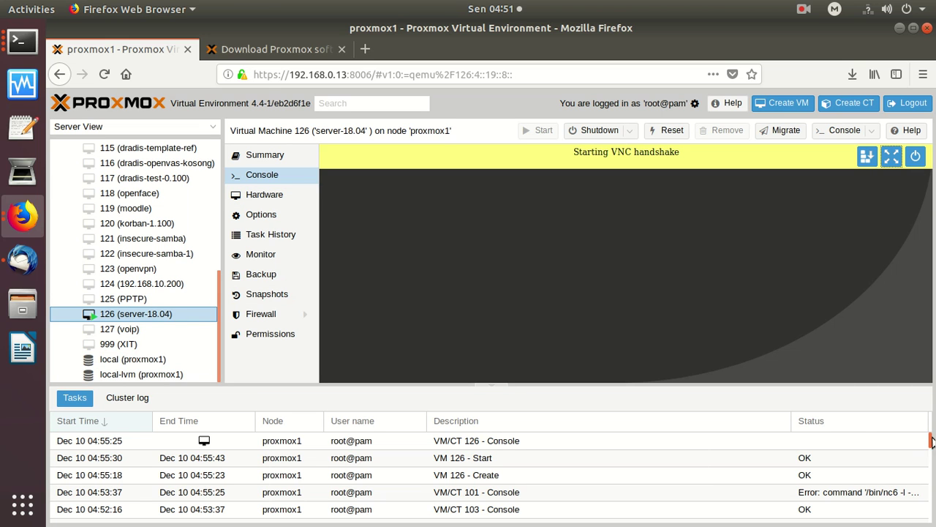
left_click(517, 444)
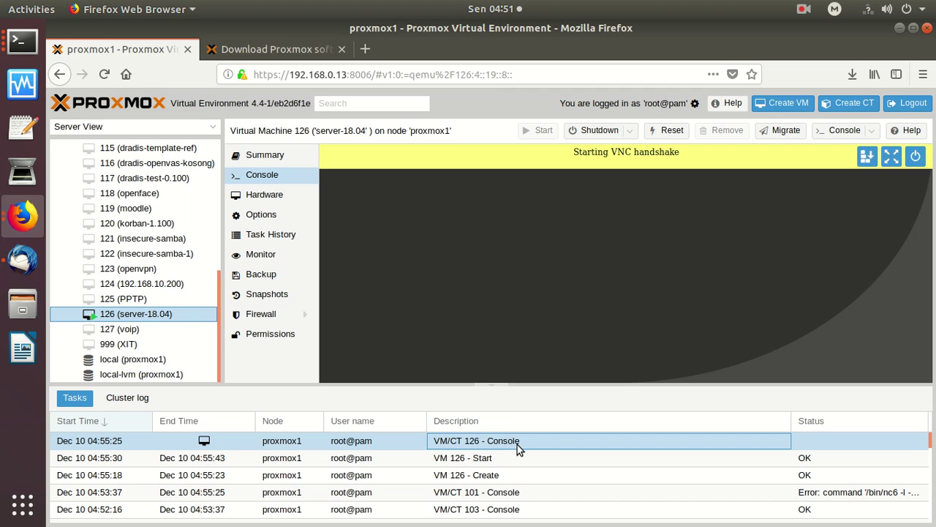
left_click(500, 473)
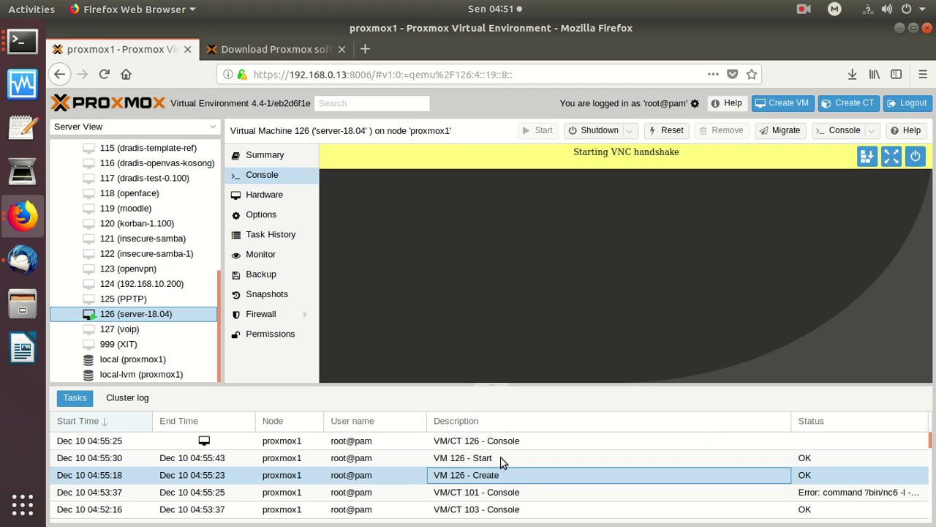
left_click(480, 457)
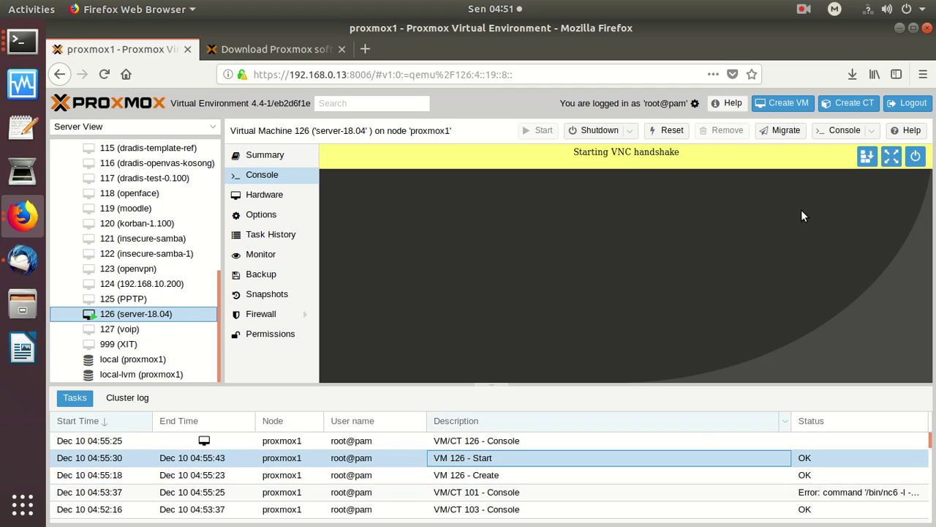
left_click(887, 164)
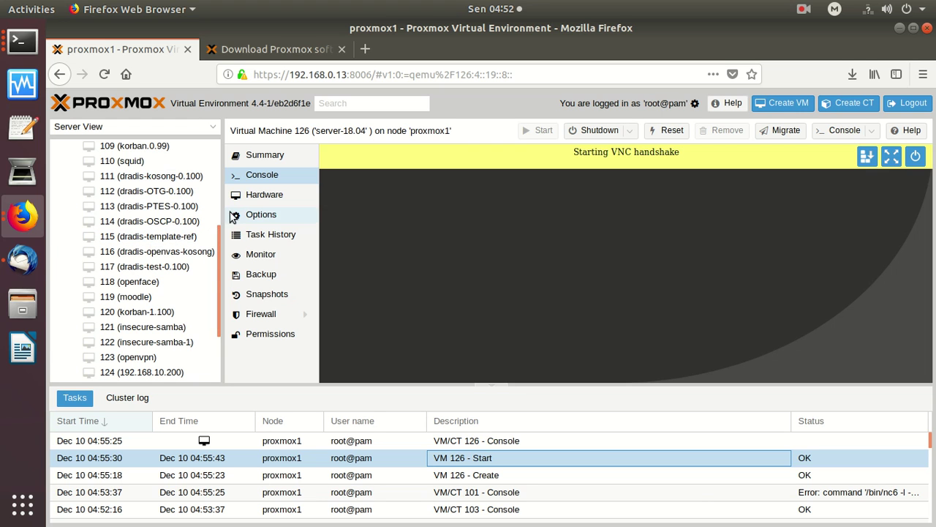
Destroy VM 116 (dradis-openvas-kosong), confirming with its ID 116.
left_click(171, 253)
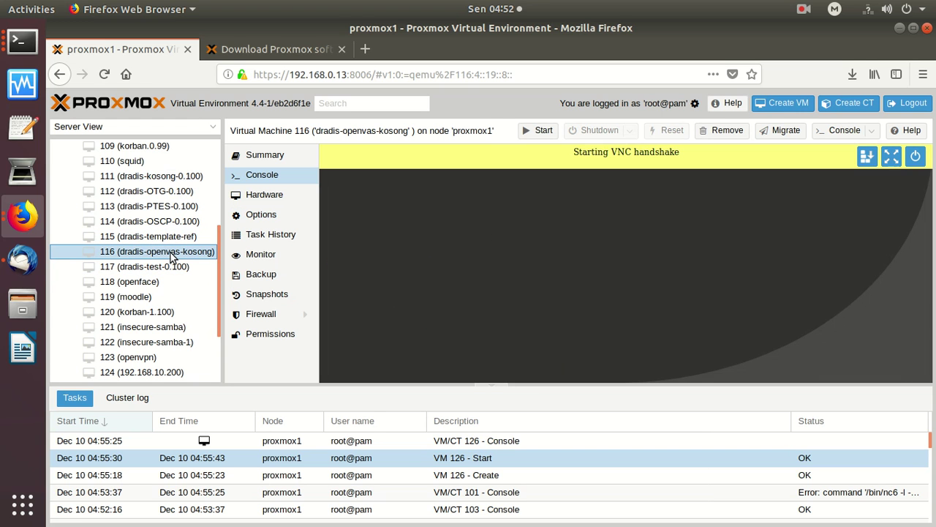
right_click(171, 253)
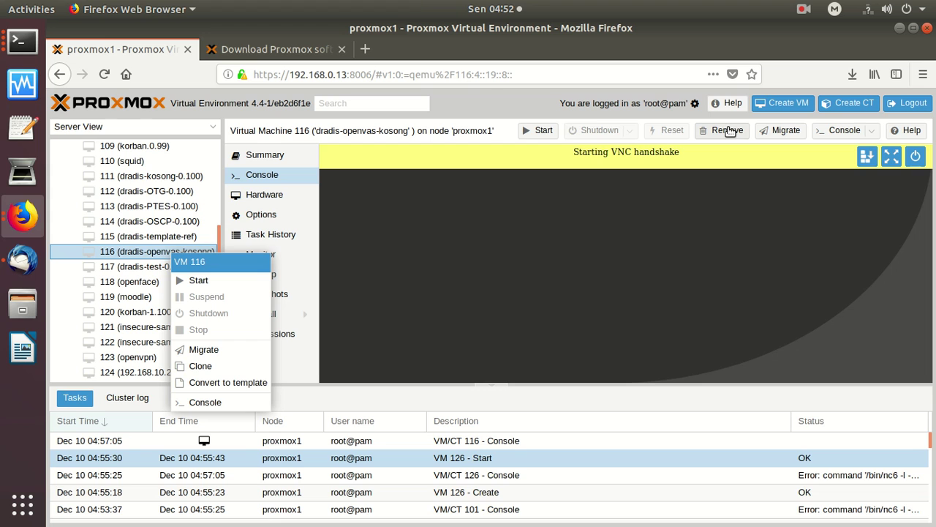
left_click(728, 130)
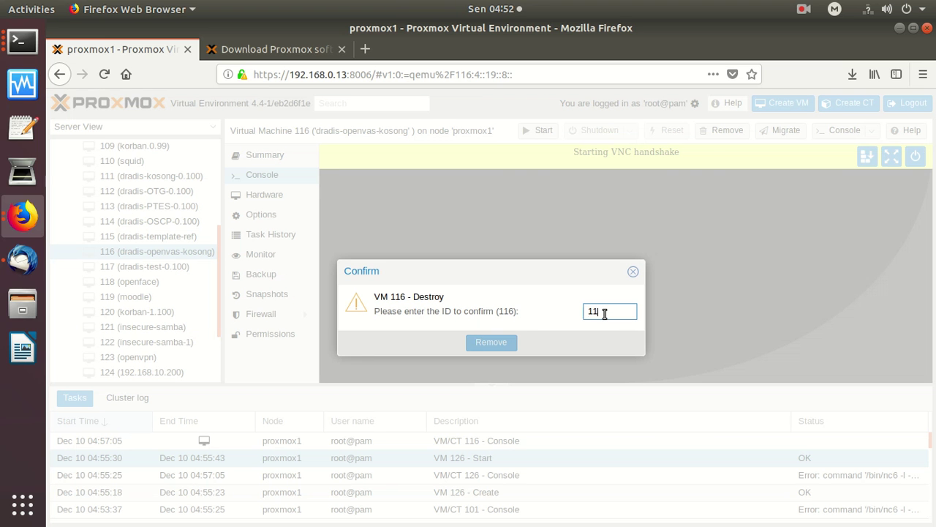
type("116")
left_click(483, 344)
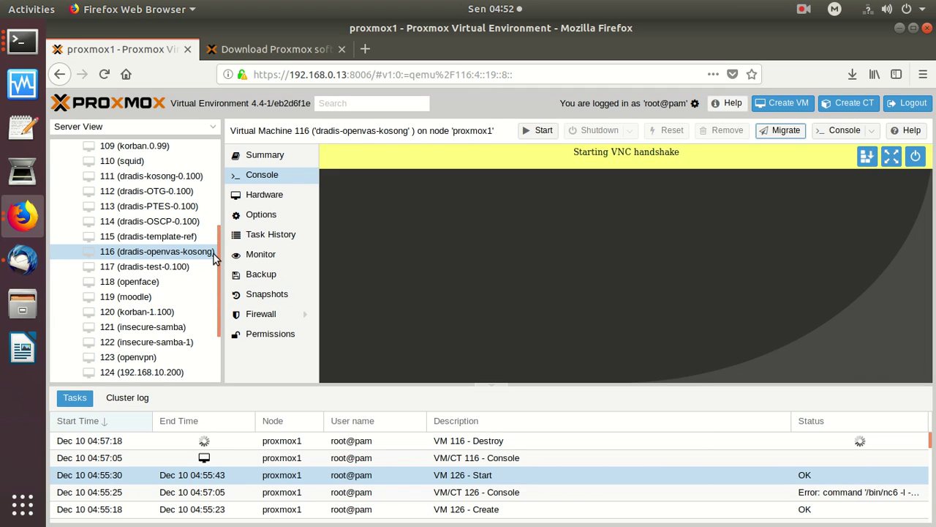
left_click(188, 236)
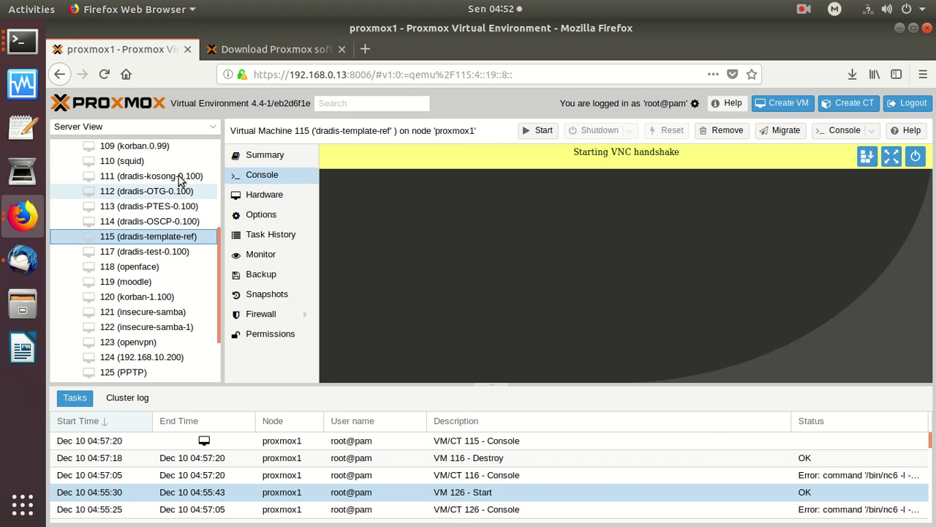
Remove VM 109 (korban.0.99), entering 109 as the confirmation ID.
left_click(131, 161)
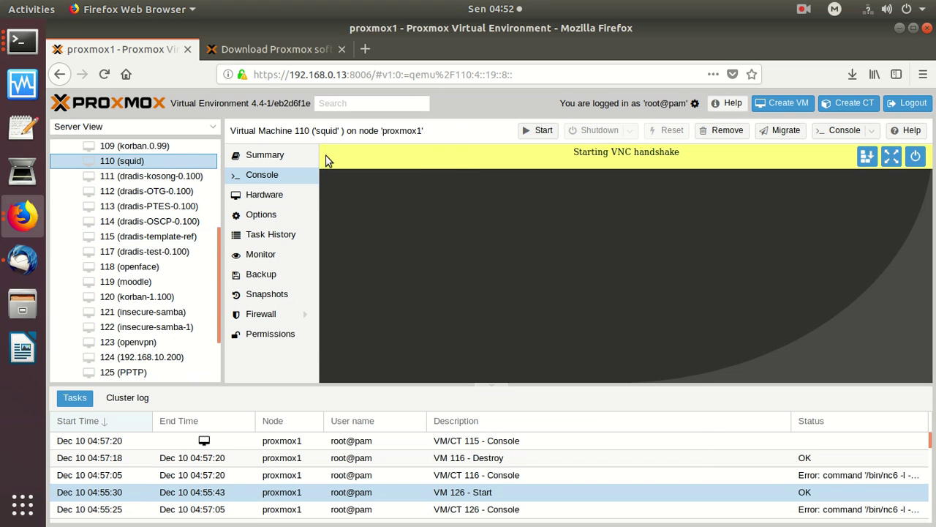
left_click(164, 147)
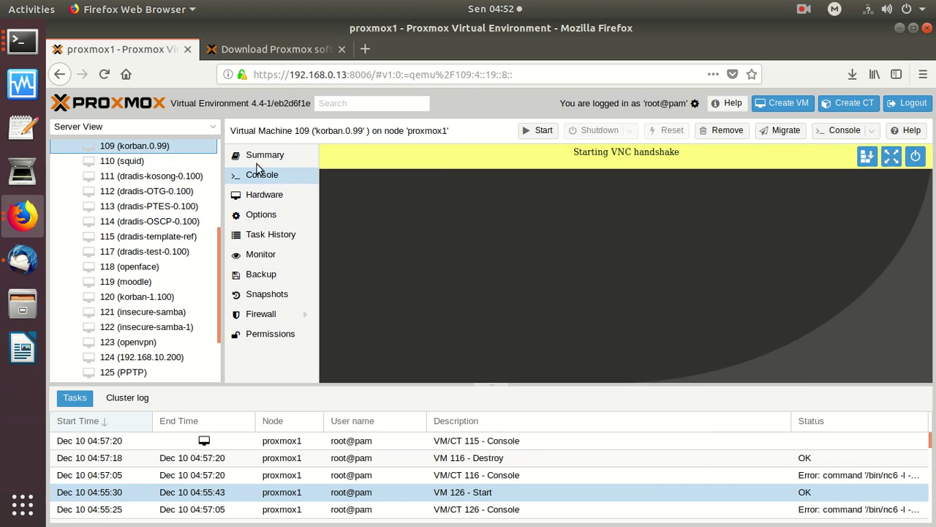
left_click(726, 132)
type("1")
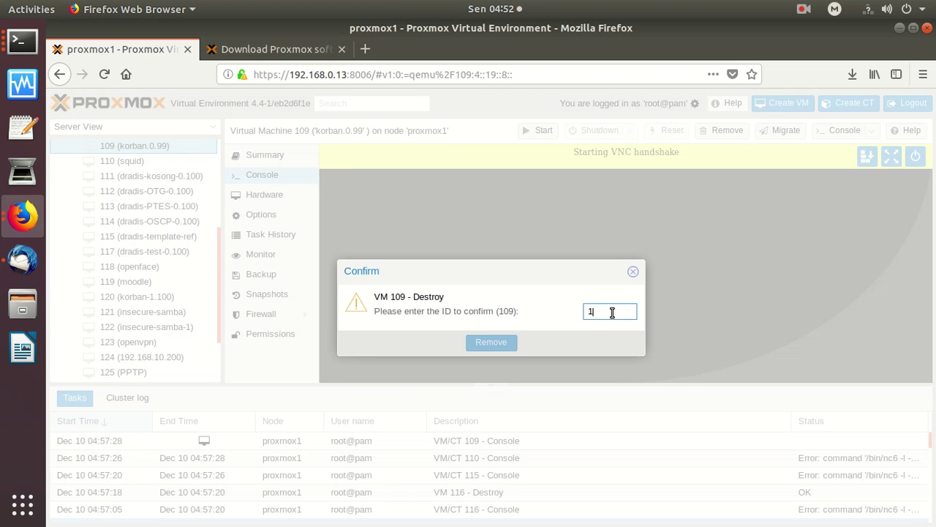
type("09")
left_click(488, 343)
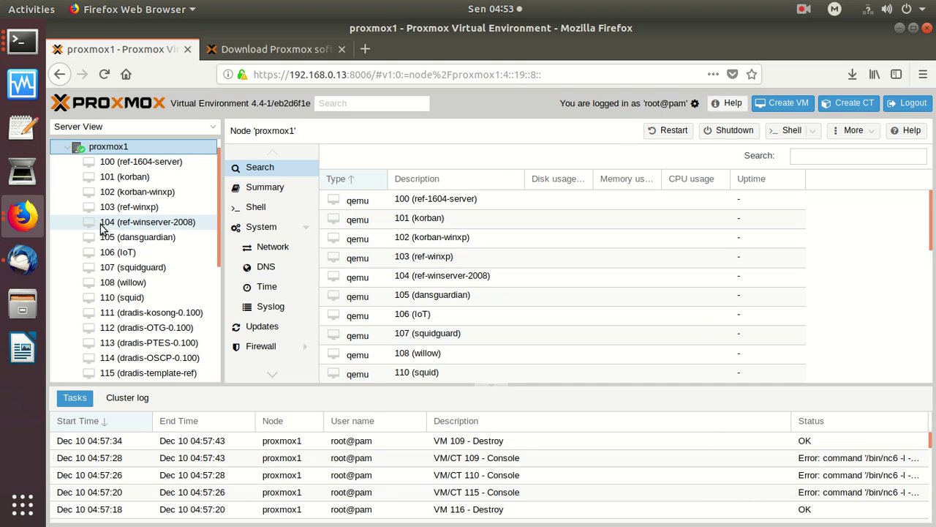
Open VM 104 (ref-winserver-2008)'s console page, briefly passing through VM 103 (ref-winxp).
left_click(152, 228)
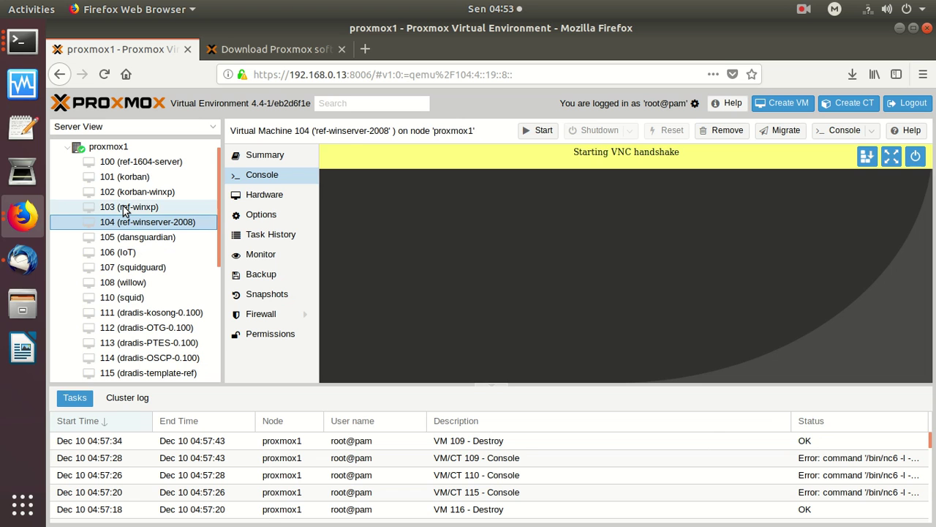
left_click(122, 209)
left_click(136, 227)
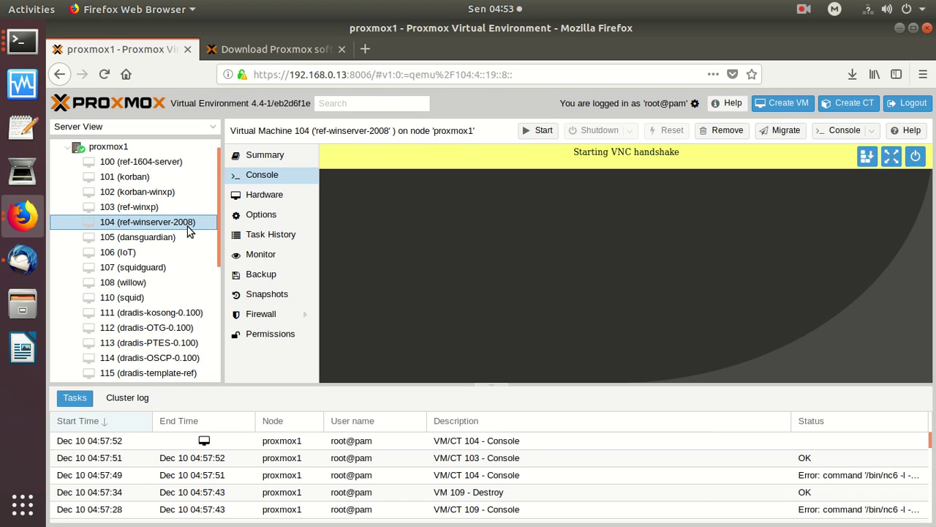
left_click(804, 11)
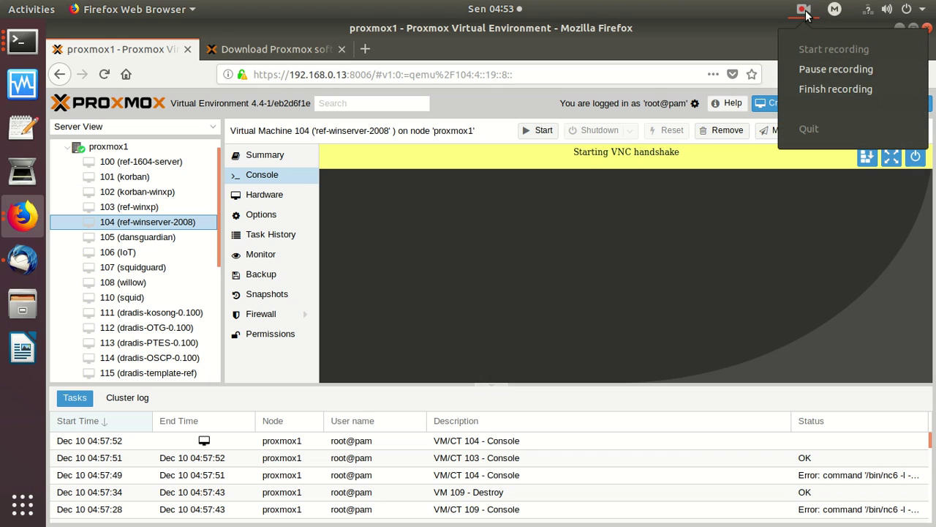